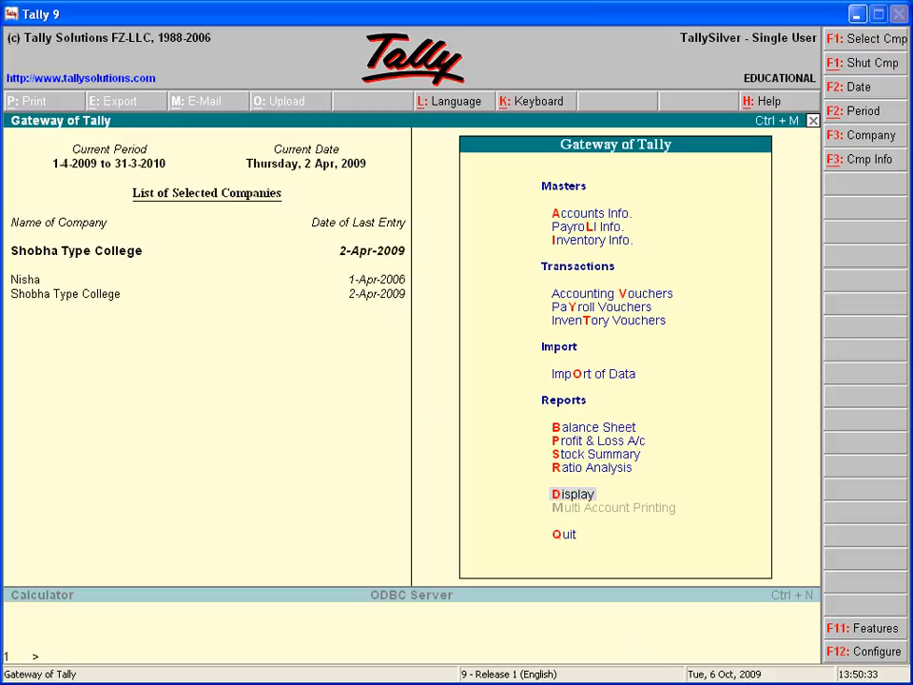
- Enable the use of debit/credit notes in the accounting features of the company Shobha Type College
{"action": "left_click", "coordinate": [872, 634]}
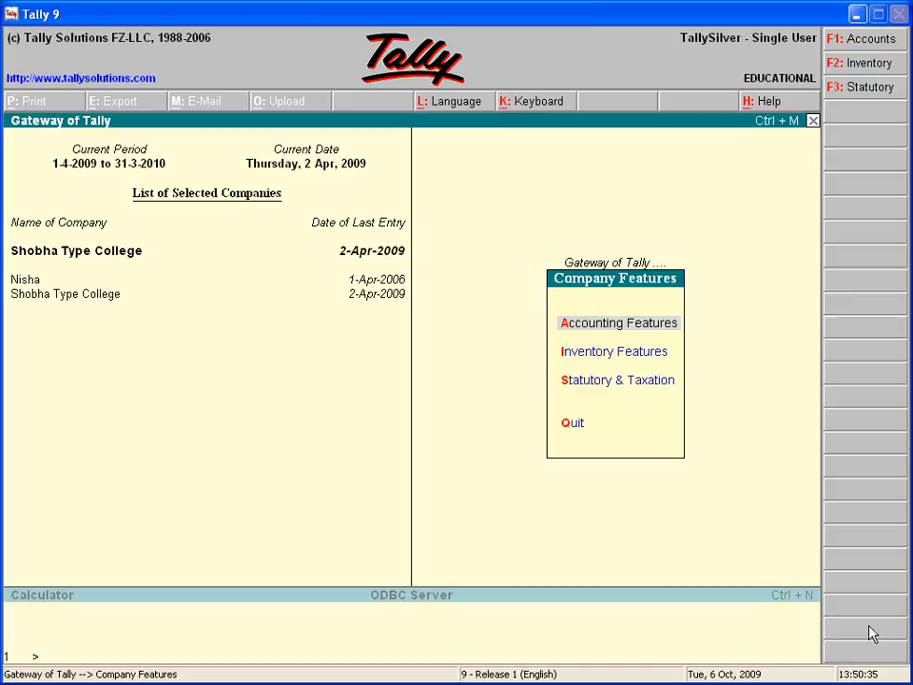
{"action": "left_click", "coordinate": [599, 332]}
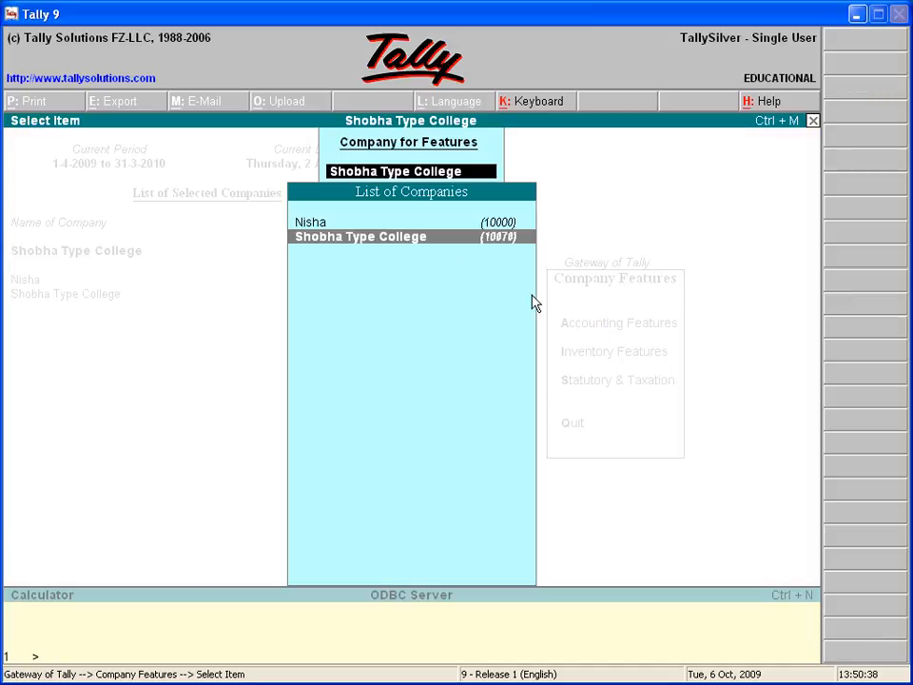
{"action": "left_click", "coordinate": [375, 237]}
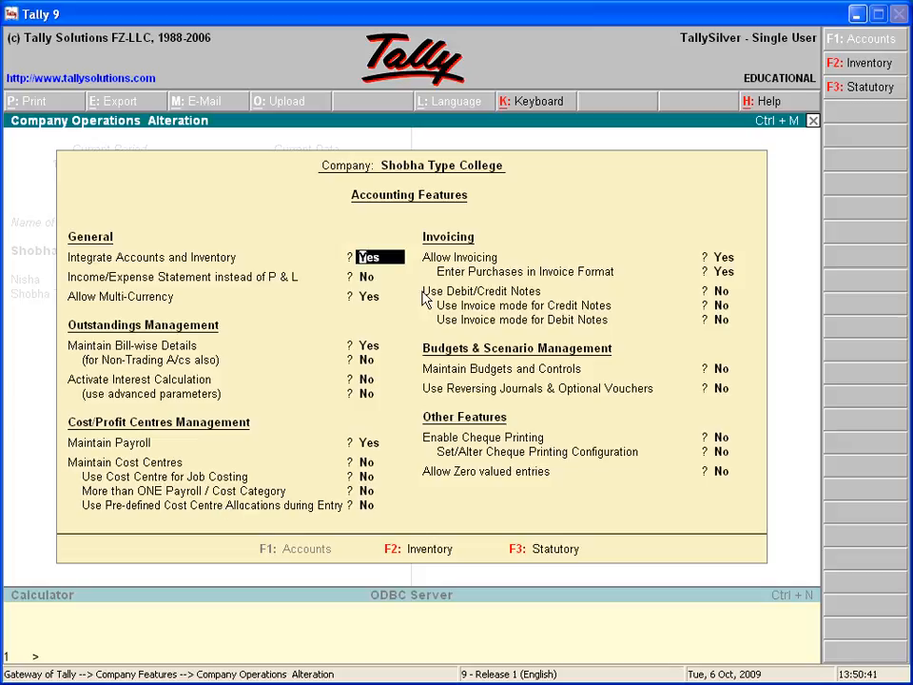
{"action": "left_click", "coordinate": [722, 293]}
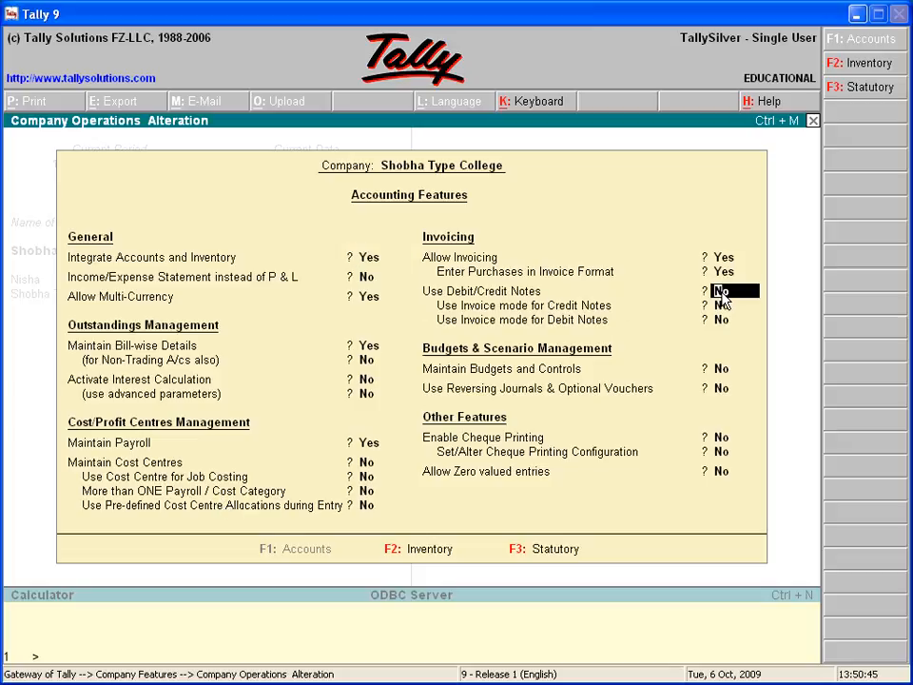
{"action": "type", "text": "y"}
{"action": "key", "text": "Return"}
{"action": "key", "text": "Return"}
{"action": "key", "text": "Return"}
{"action": "key", "text": "Return"}
{"action": "key", "text": "Return"}
{"action": "key", "text": "Return"}
{"action": "key", "text": "Return"}
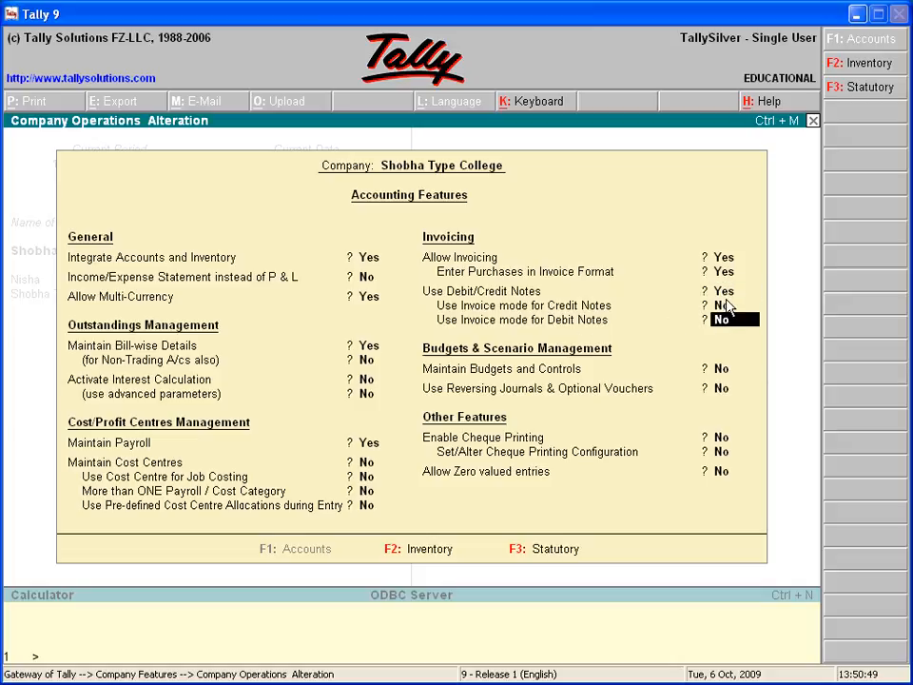
{"action": "key", "text": "Return"}
{"action": "key", "text": "y"}
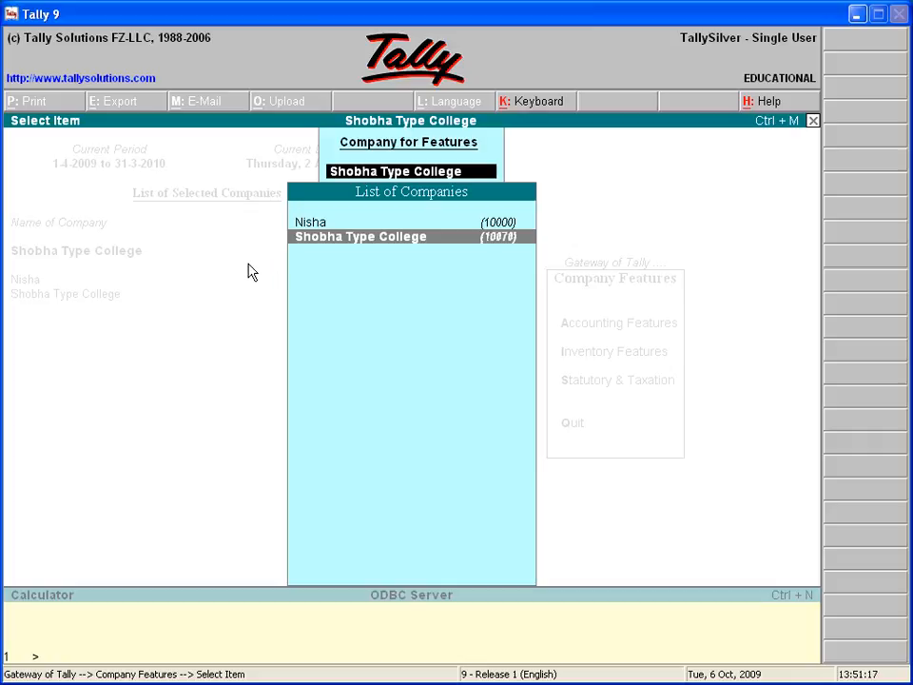
{"action": "key", "text": "Escape"}
{"action": "key", "text": "Escape"}
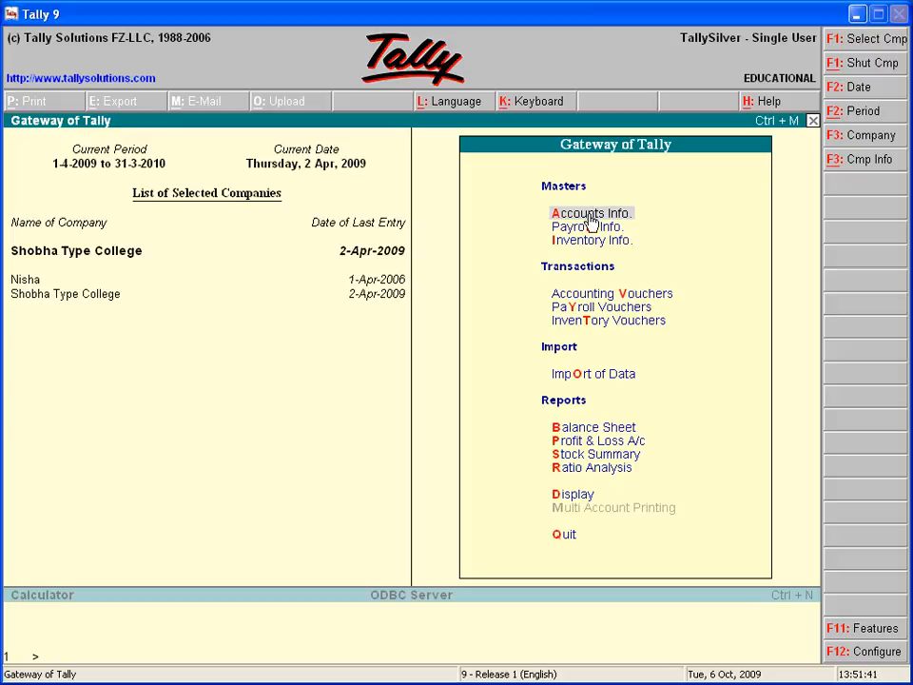
- Create a ledger named SALE_RETURN under the Sales Accounts group, leaving the opening balance empty
{"action": "left_click", "coordinate": [589, 222]}
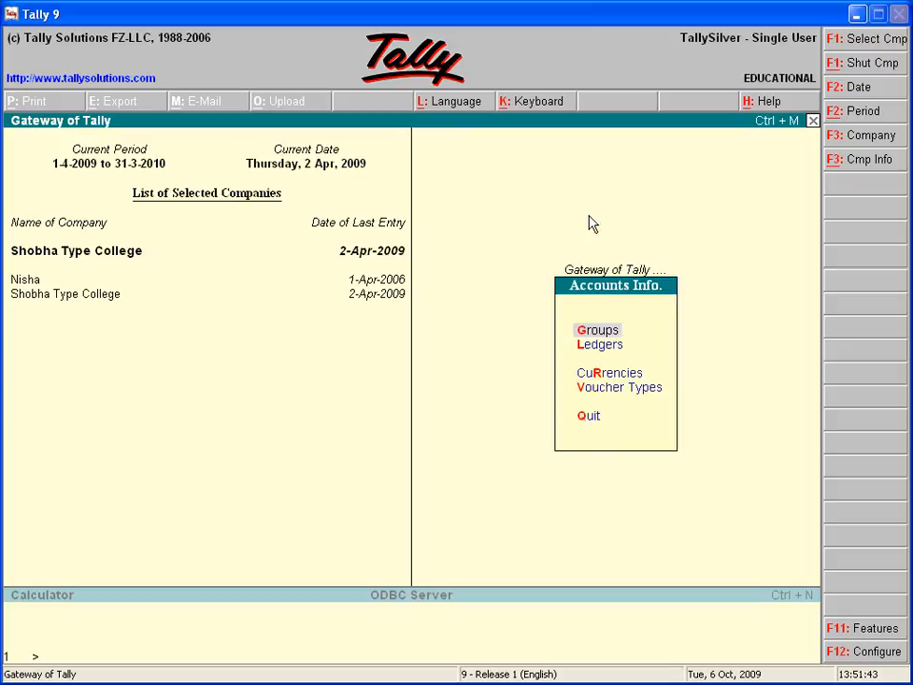
{"action": "left_click", "coordinate": [612, 353]}
{"action": "left_click", "coordinate": [593, 324]}
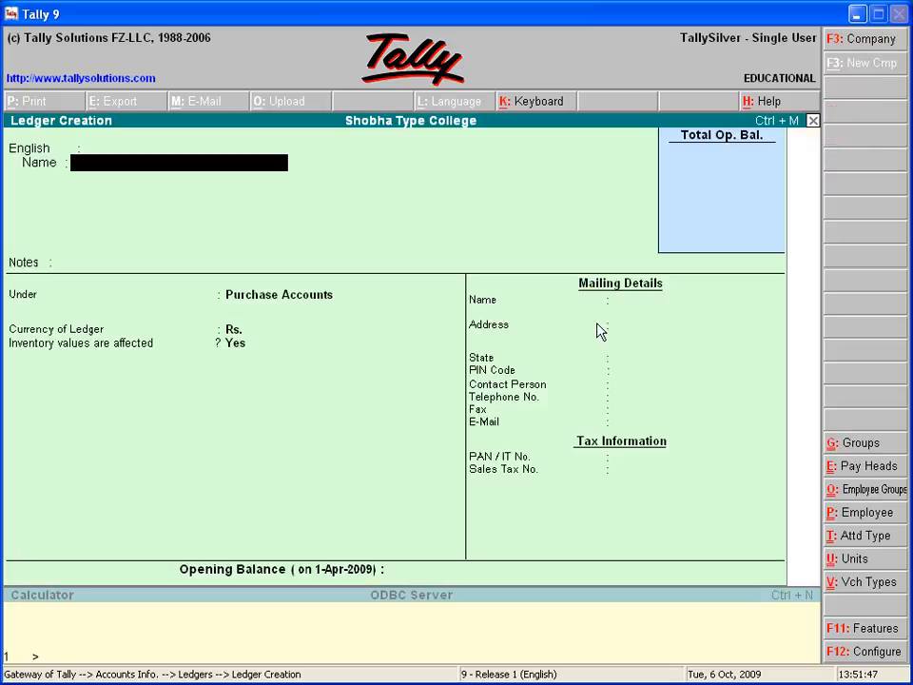
{"action": "type", "text": "SALE_RETURN"}
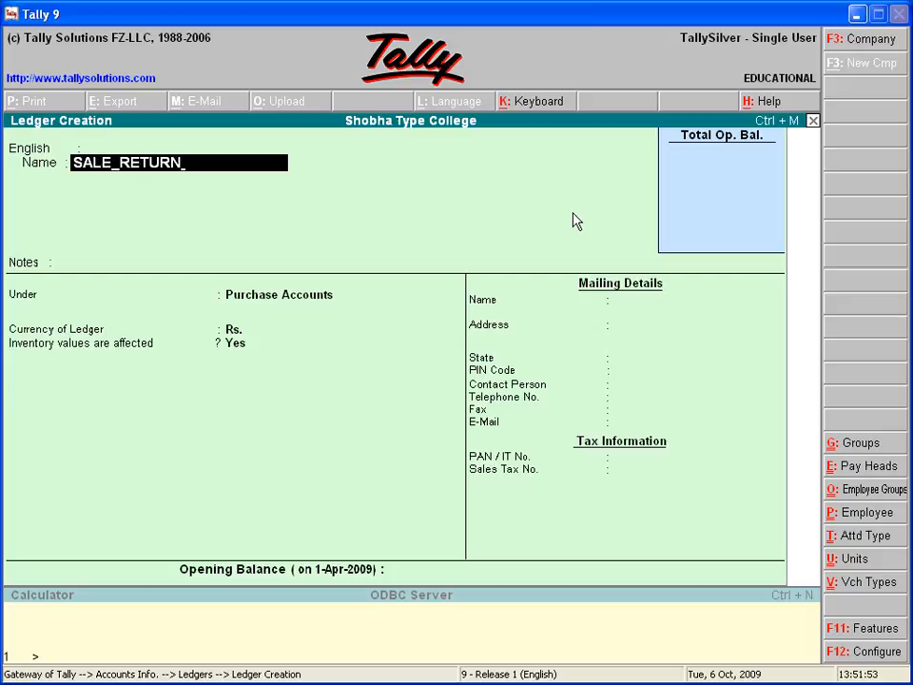
{"action": "key", "text": "Return"}
{"action": "key", "text": "Return"}
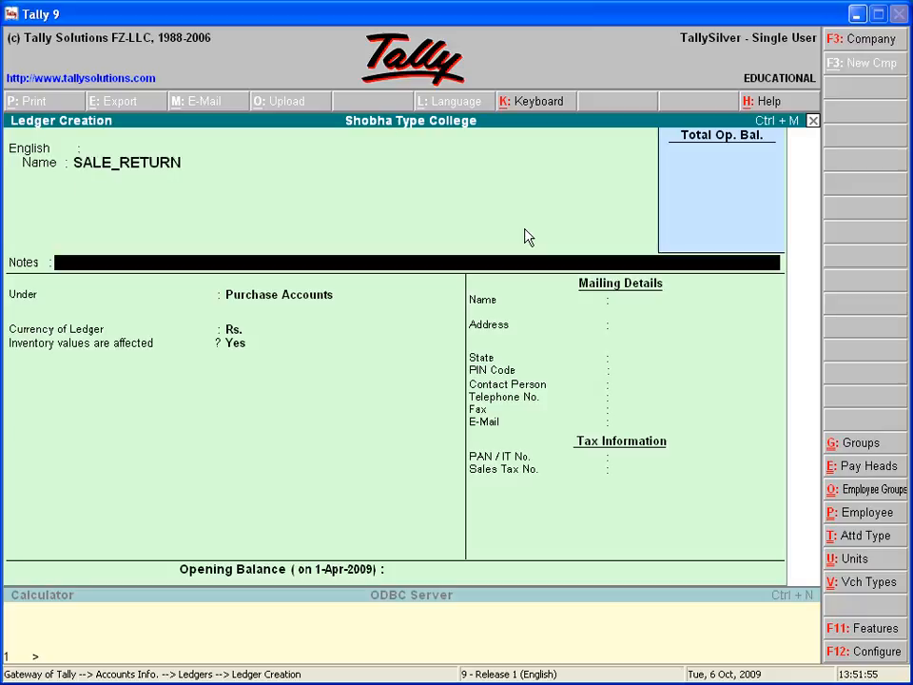
{"action": "key", "text": "Return"}
{"action": "type", "text": "SA"}
{"action": "key", "text": "Return"}
{"action": "key", "text": "Return"}
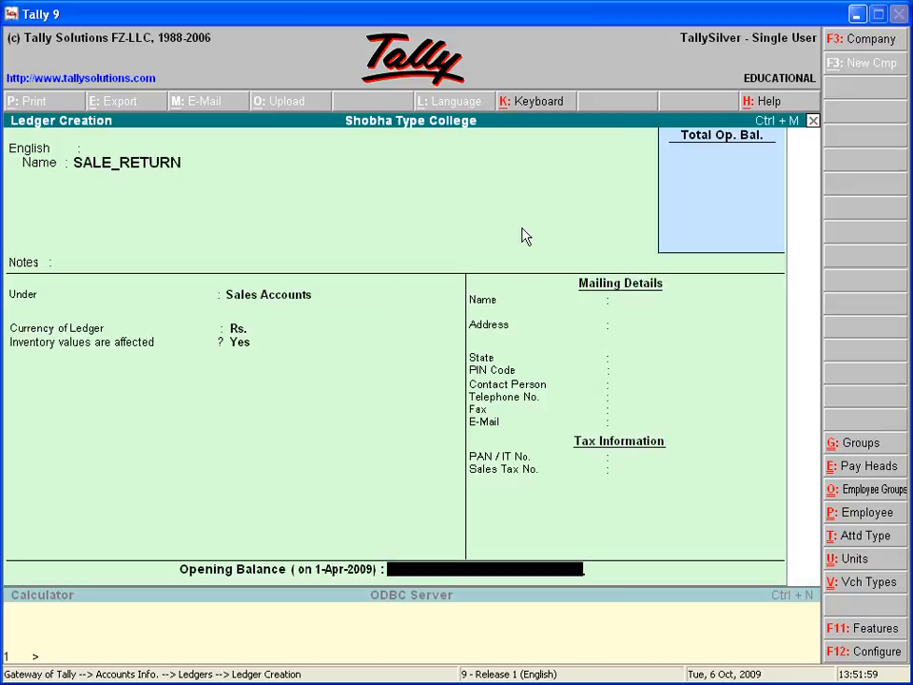
{"action": "key", "text": "Return"}
{"action": "key", "text": "Return"}
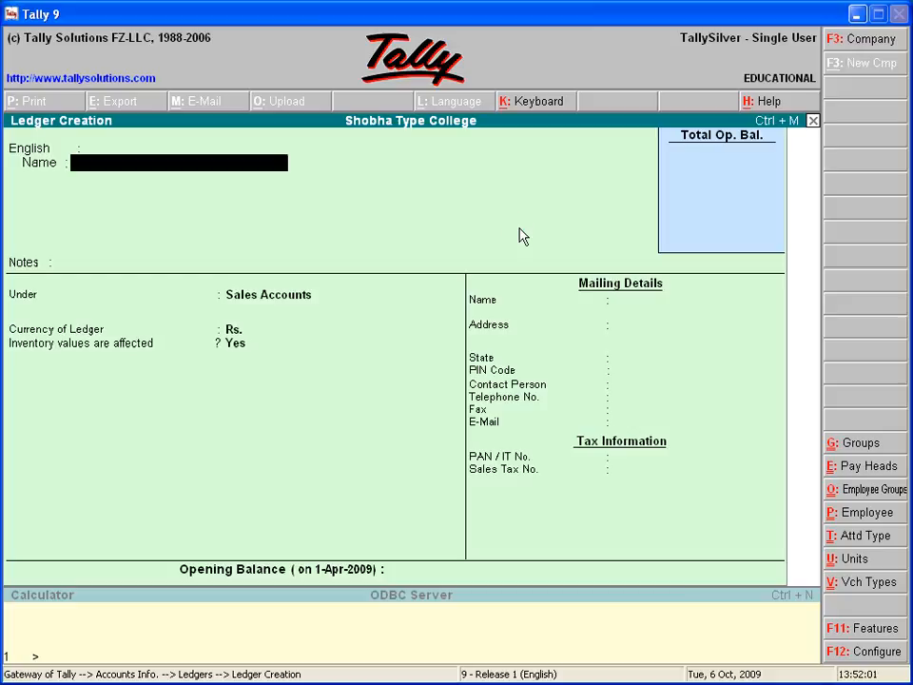
- Create a ledger named PURCHASE_RETURN under the Purchase Accounts group and return to the Gateway of Tally
{"action": "type", "text": "PURCHASE"}
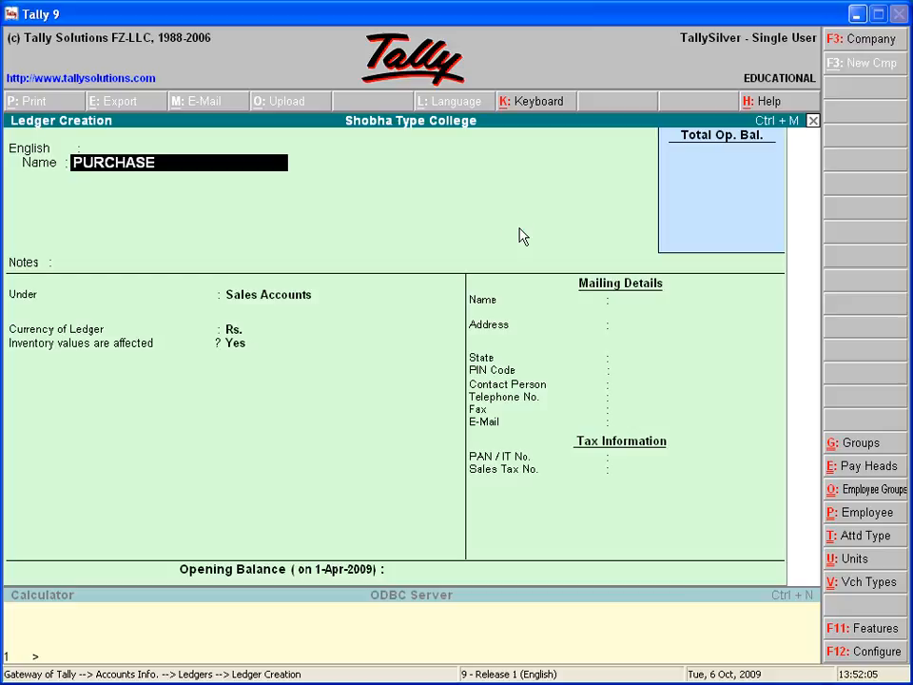
{"action": "type", "text": "_RETUR"}
{"action": "type", "text": "N"}
{"action": "key", "text": "Return"}
{"action": "key", "text": "Return"}
{"action": "key", "text": "Return"}
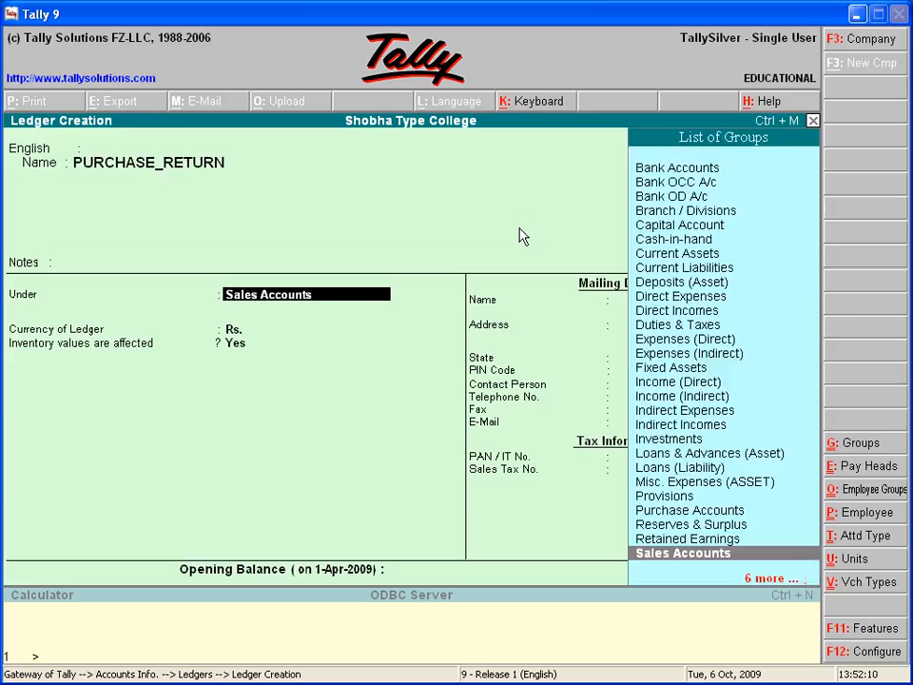
{"action": "type", "text": "PURC"}
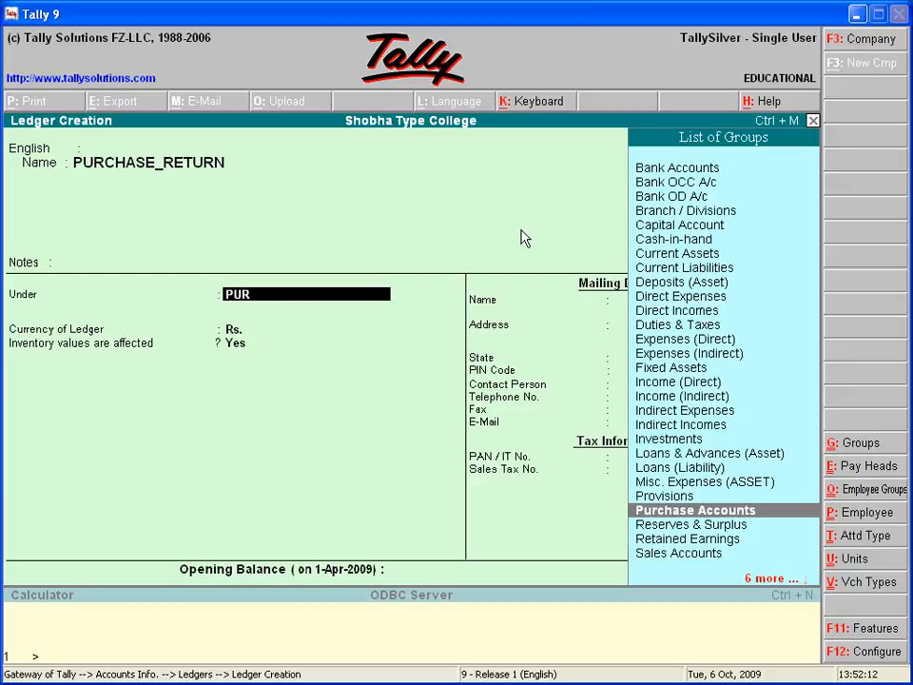
{"action": "type", "text": "HASE_"}
{"action": "key", "text": "Return"}
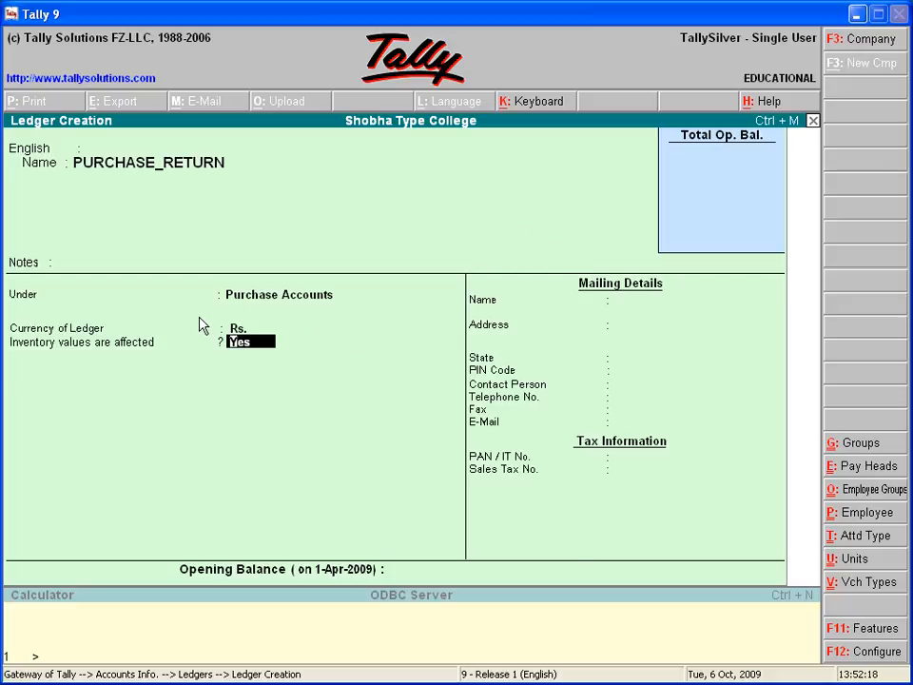
{"action": "key", "text": "Return"}
{"action": "key", "text": "Return"}
{"action": "key", "text": "Return"}
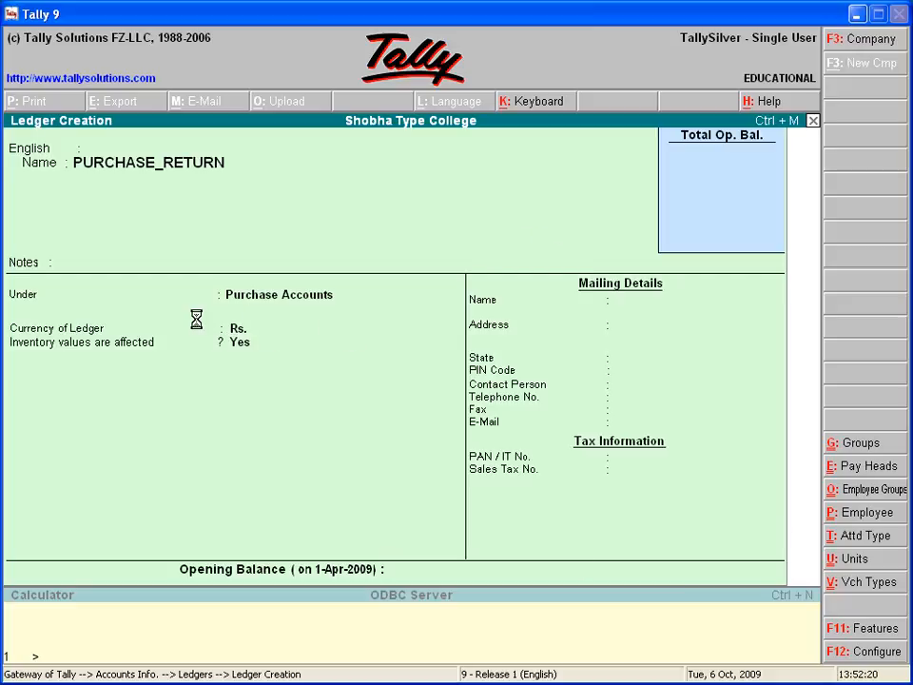
{"action": "key", "text": "Escape"}
{"action": "key", "text": "Return"}
{"action": "key", "text": "Escape"}
{"action": "key", "text": "Escape"}
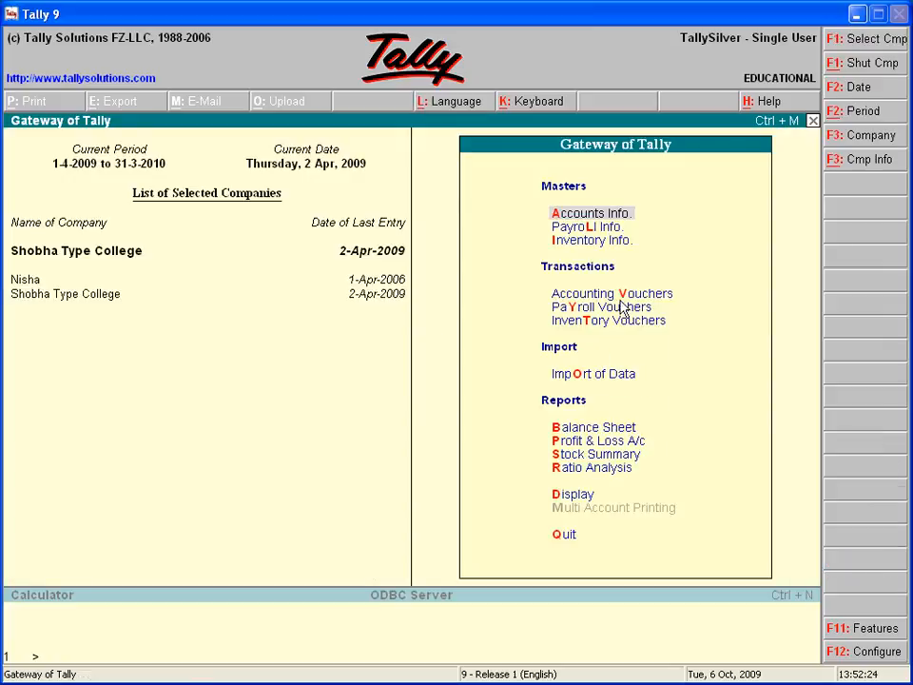
- Start a Debit Note accounting voucher without a reference and debit the supplier's ledger with 2000
{"action": "left_click", "coordinate": [620, 299]}
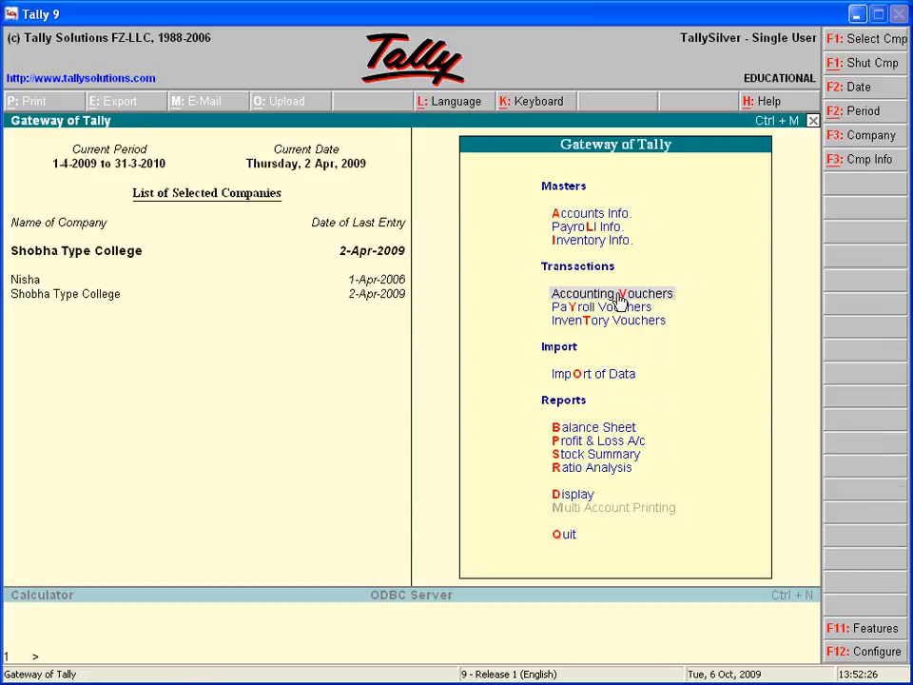
{"action": "left_click", "coordinate": [620, 299]}
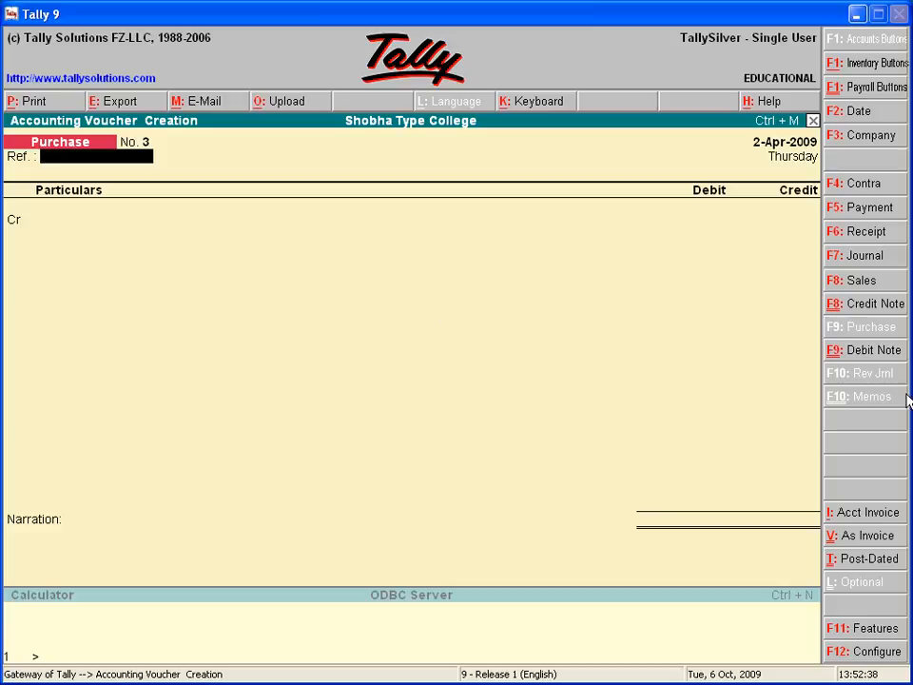
{"action": "left_click", "coordinate": [869, 358]}
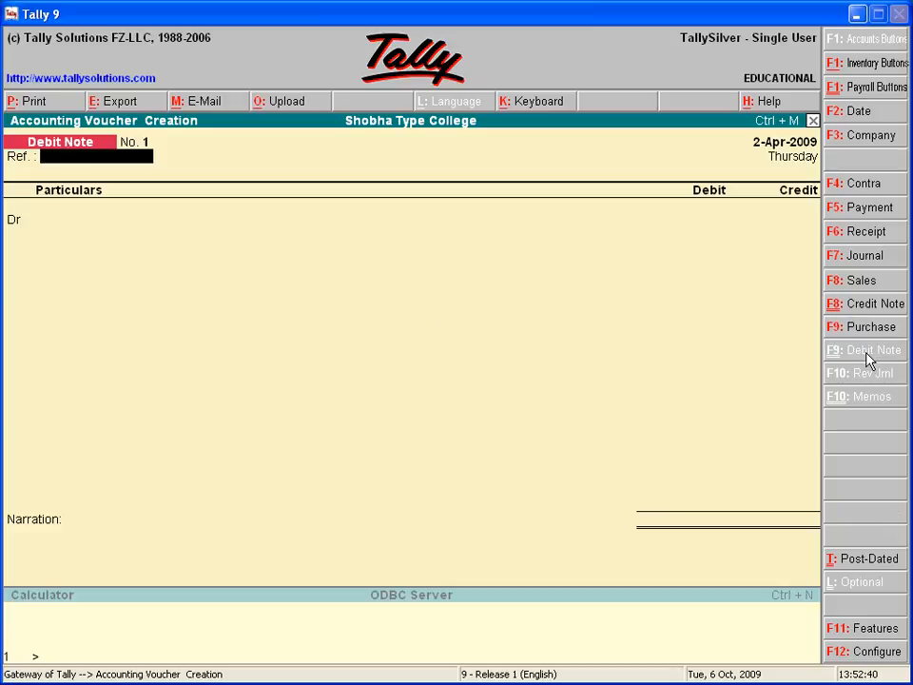
{"action": "key", "text": "Return"}
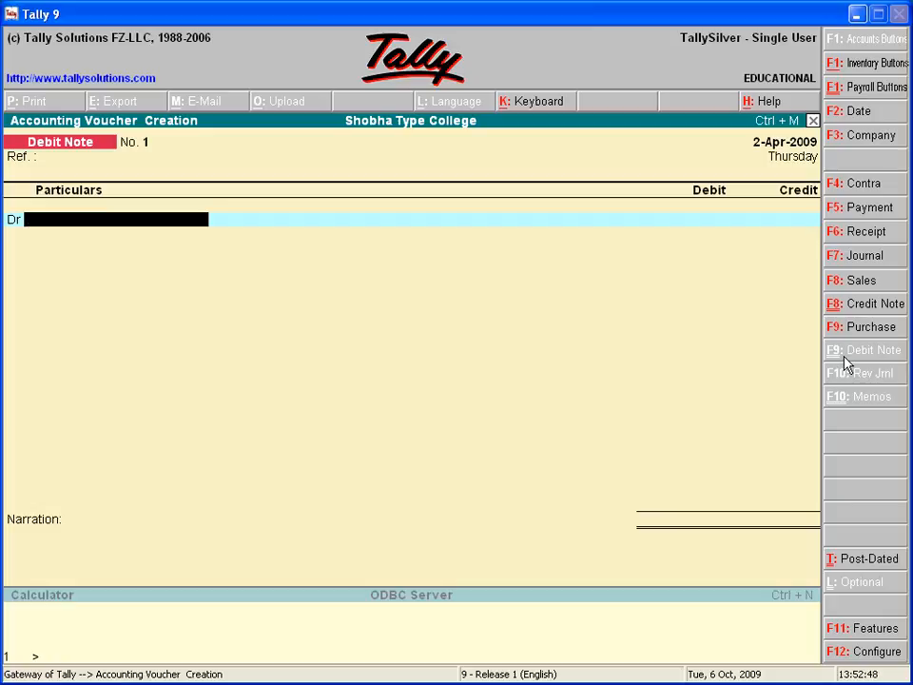
{"action": "type", "text": "SITA"}
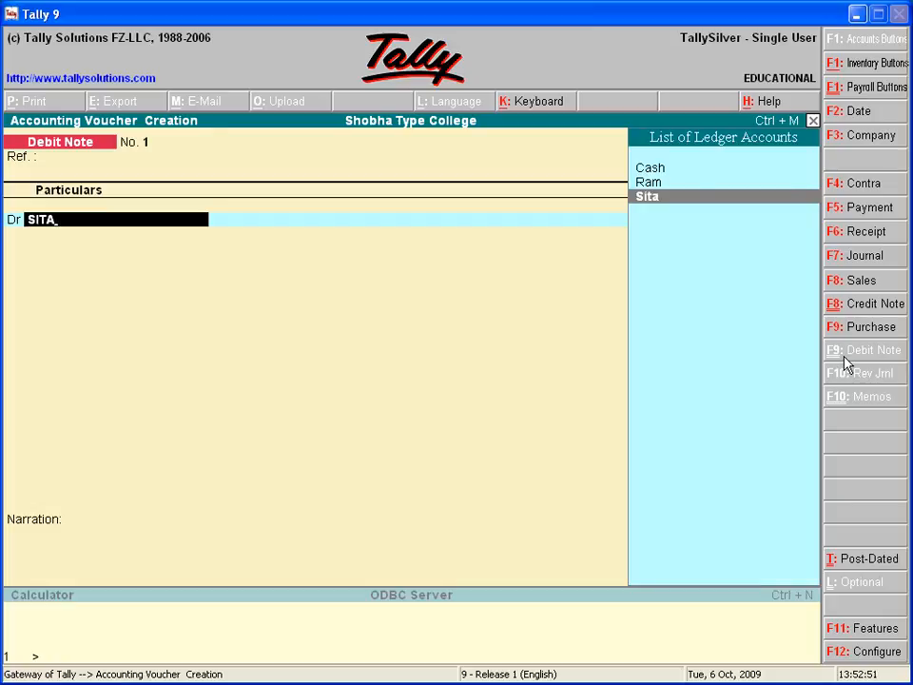
{"action": "key", "text": "Return"}
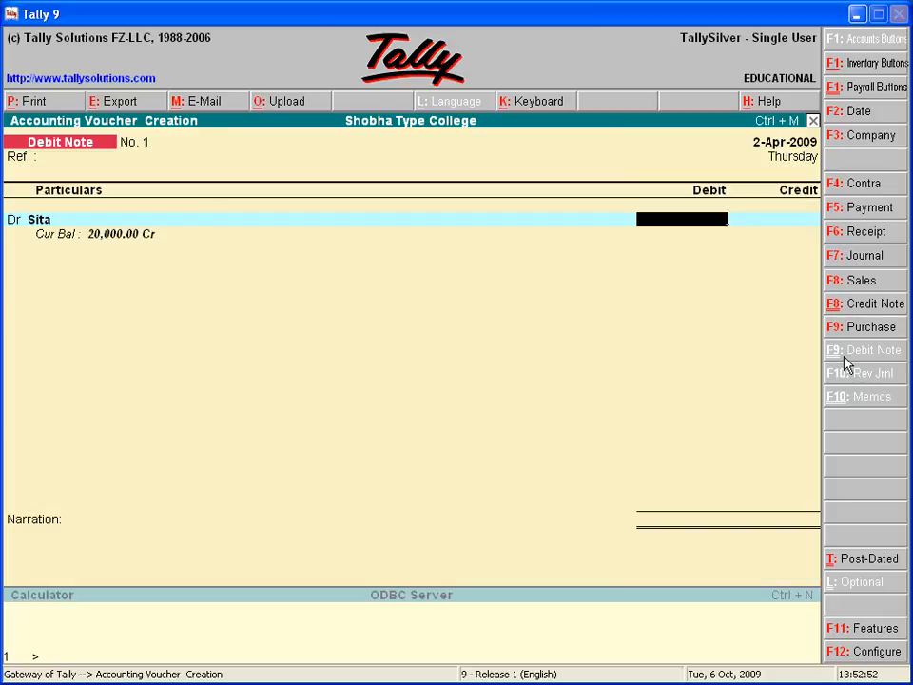
{"action": "type", "text": "2000"}
{"action": "key", "text": "Return"}
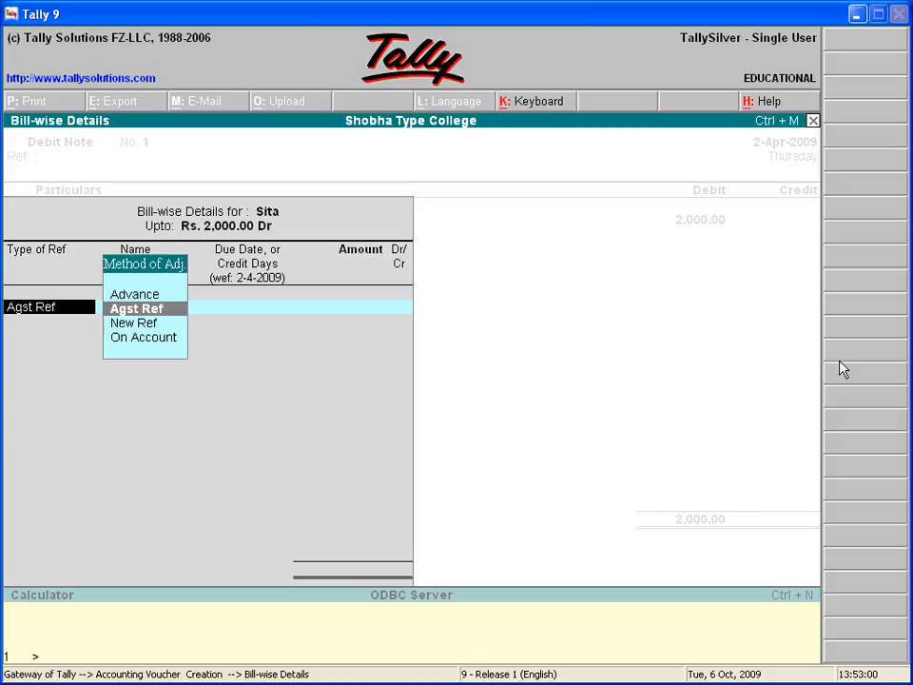
- Adjust the supplier's 2,000.00 debit as Agst Ref against the pending bill dated 2-Apr-2009
{"action": "key", "text": "Return"}
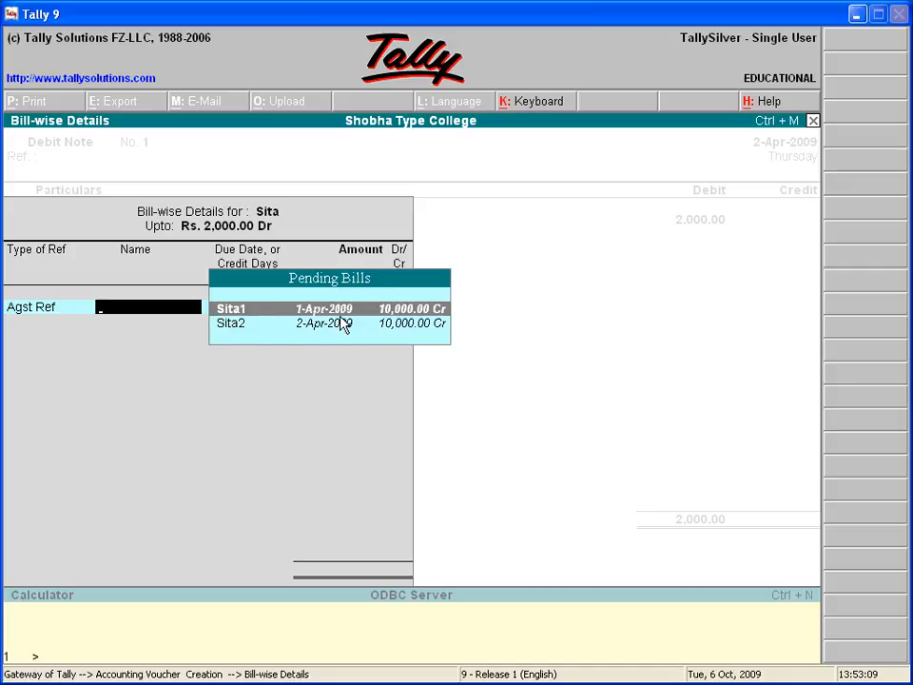
{"action": "left_click", "coordinate": [237, 328]}
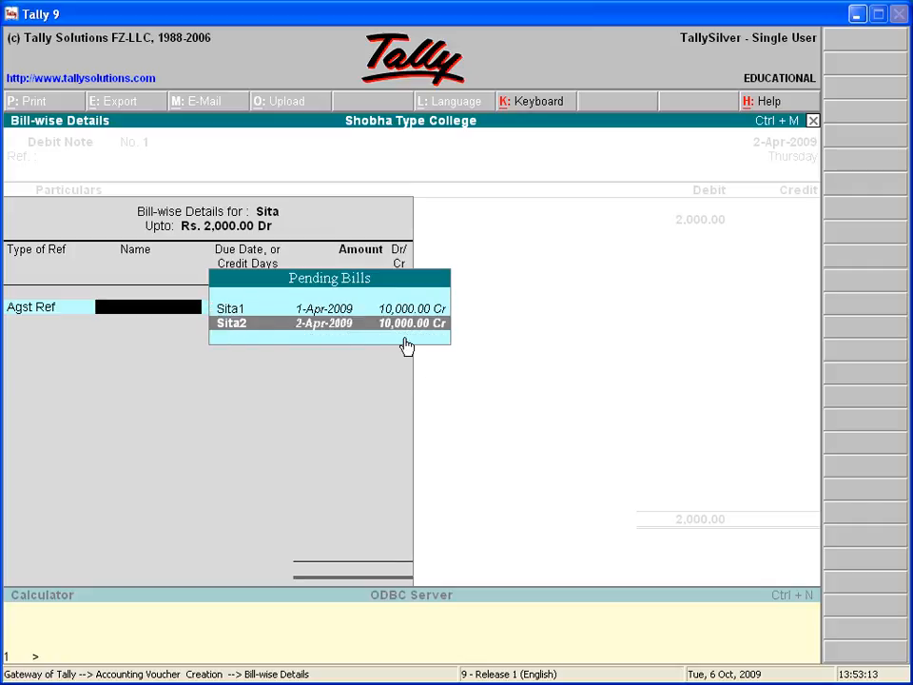
{"action": "key", "text": "Return"}
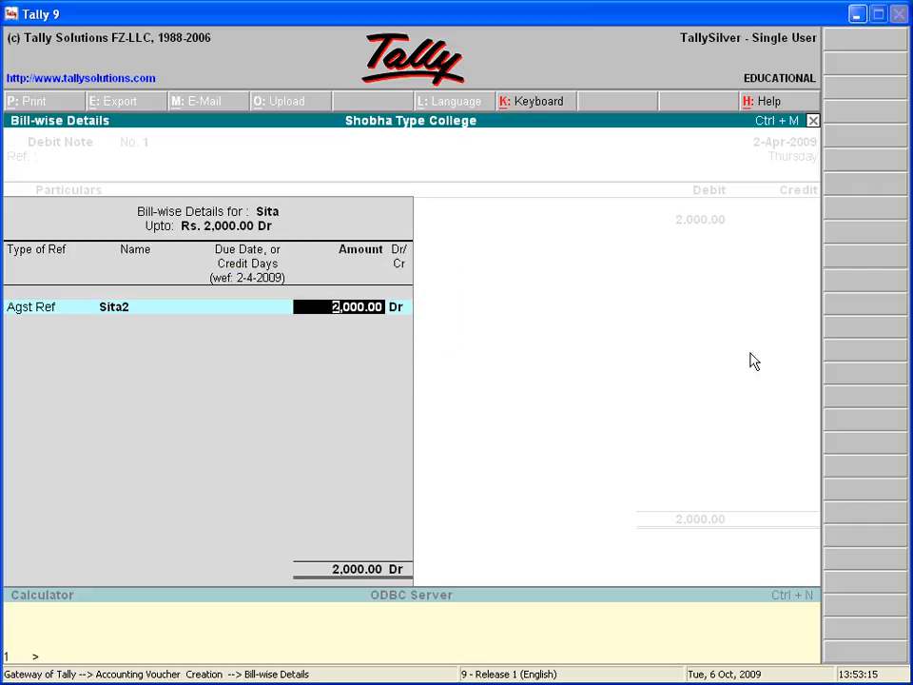
{"action": "key", "text": "Return"}
{"action": "key", "text": "Return"}
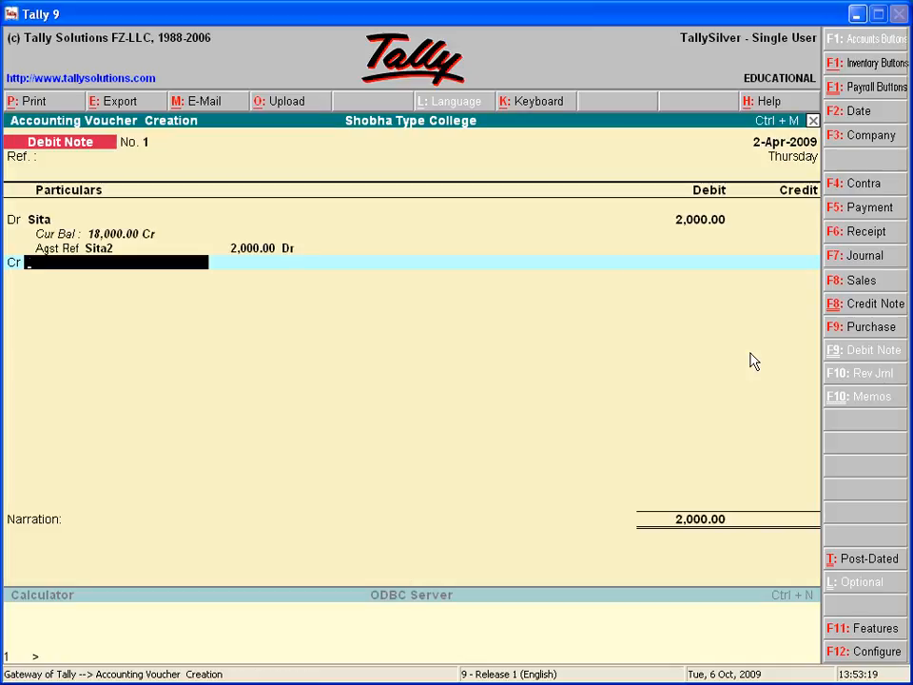
- Select PURCHASE_RETURN as the ledger credited in the debit note
{"action": "type", "text": "S"}
{"action": "key", "text": "BackSpace"}
{"action": "type", "text": "P"}
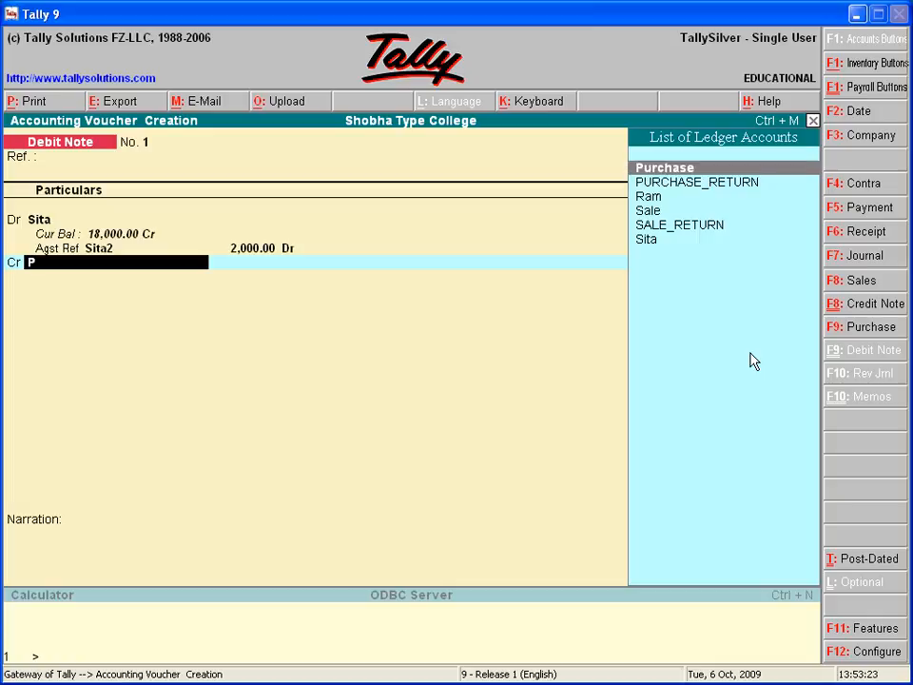
{"action": "key", "text": "Down"}
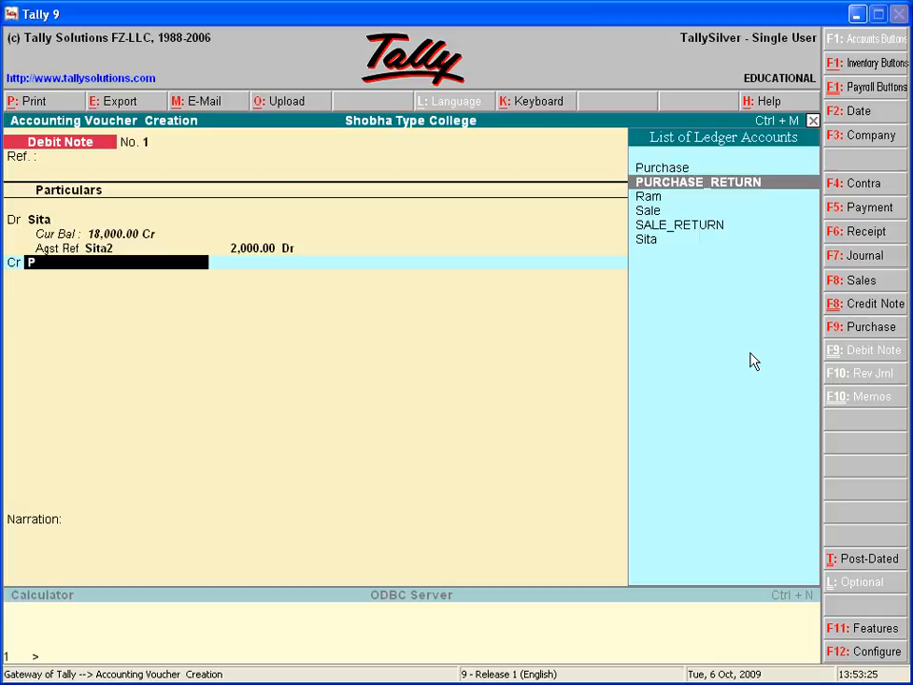
{"action": "key", "text": "Return"}
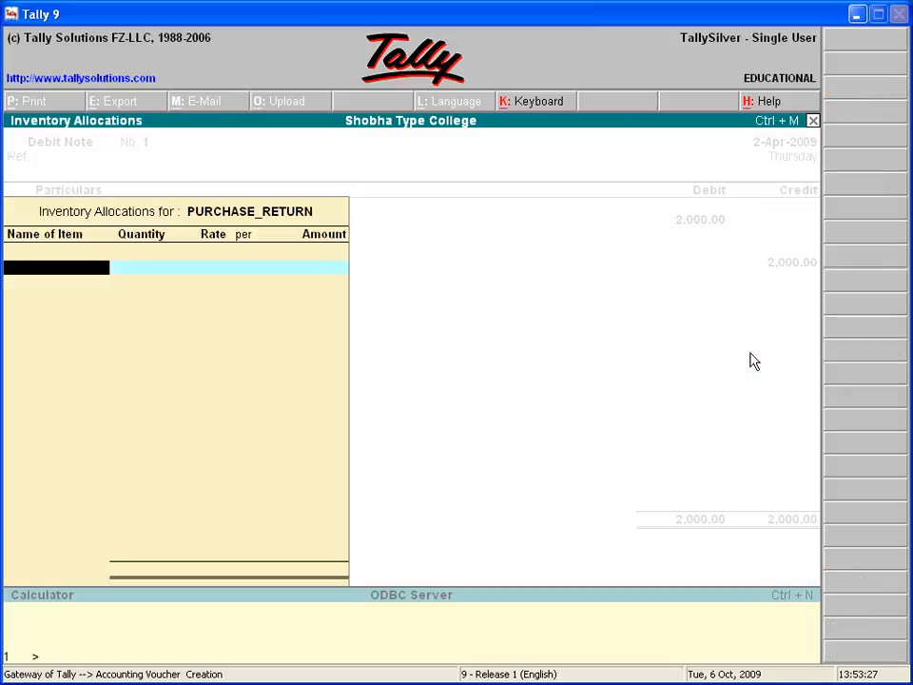
- Allocate 200 dozen of the item Pen at a rate of 10.00 per dozen to PURCHASE_RETURN in the debit note
{"action": "type", "text": "PEN"}
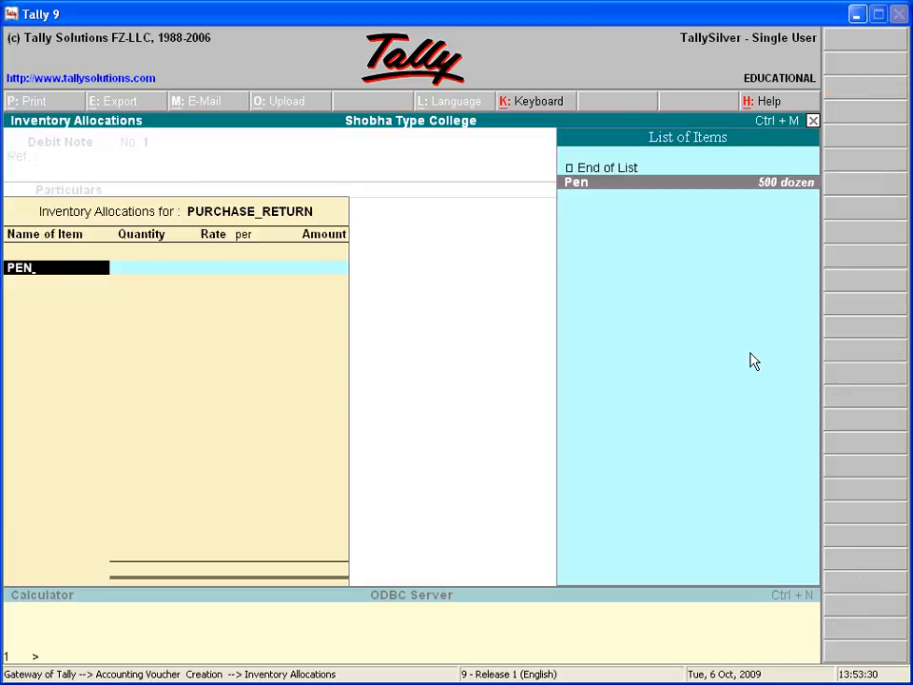
{"action": "key", "text": "Return"}
{"action": "type", "text": "200"}
{"action": "key", "text": "Return"}
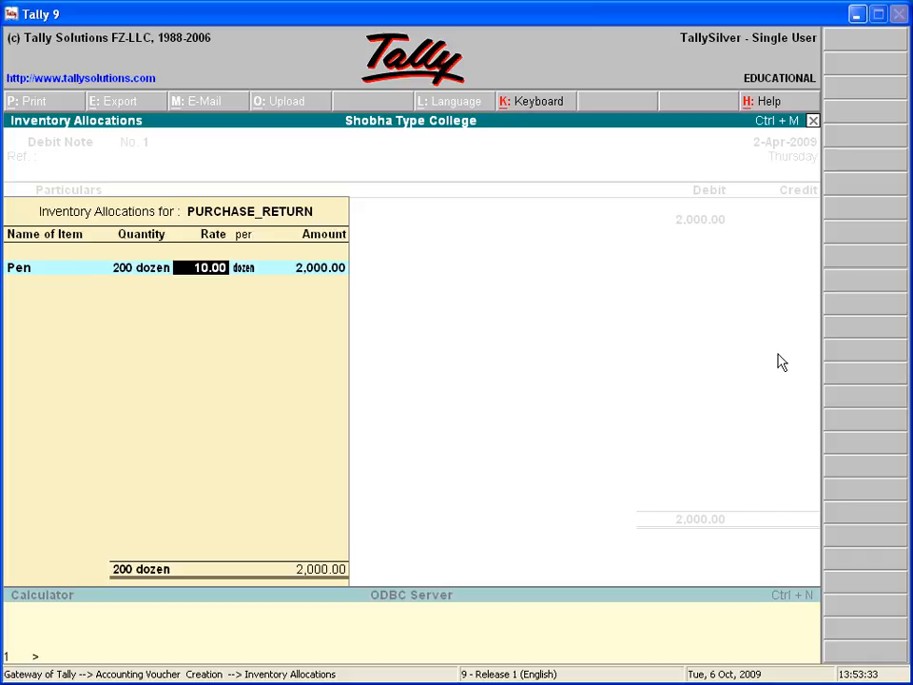
{"action": "key", "text": "Return"}
{"action": "key", "text": "Return"}
{"action": "key", "text": "Return"}
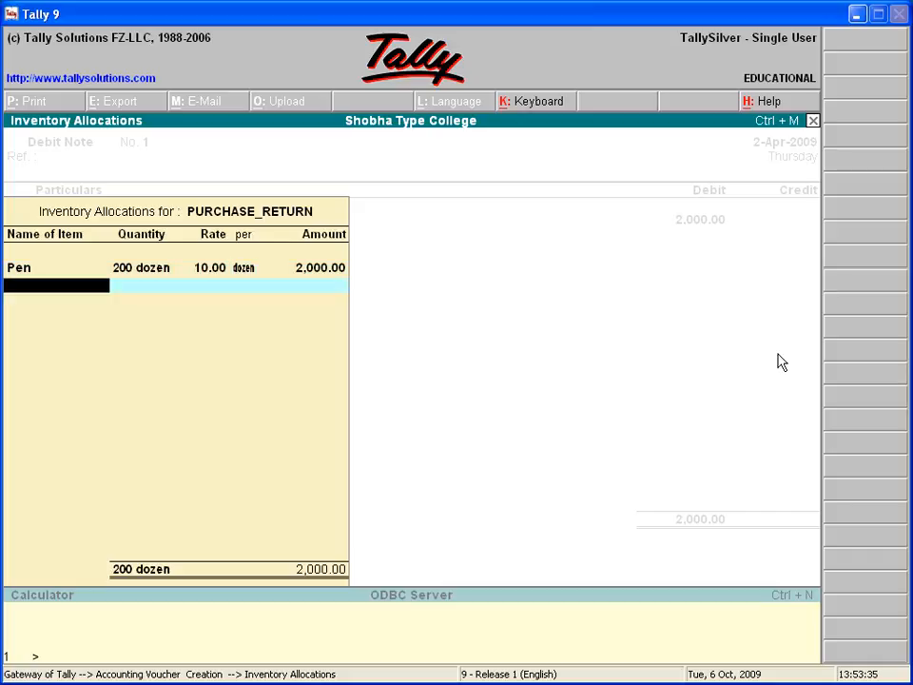
{"action": "key", "text": "Return"}
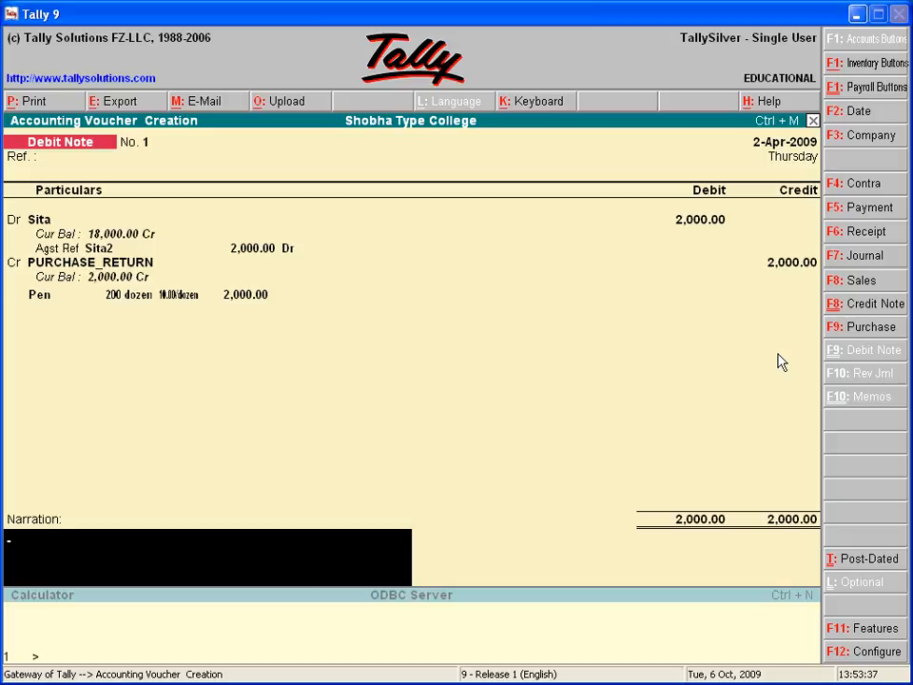
- Enter a narration stating that 200 pens were returned to the supplier, and accept the debit note
{"action": "type", "text": "RETURNED TO"}
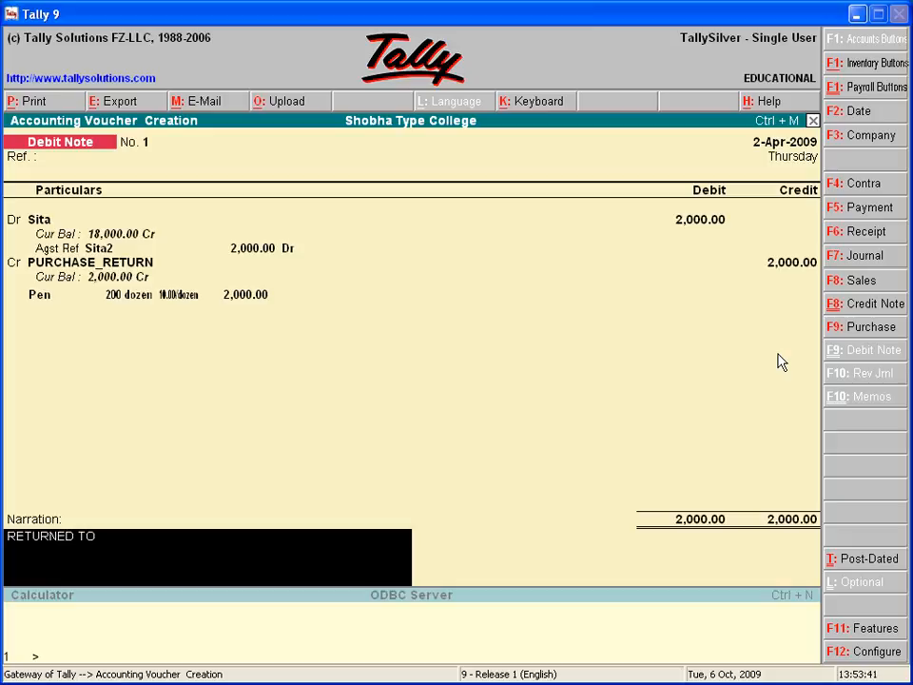
{"action": "type", "text": " SITA200 P"}
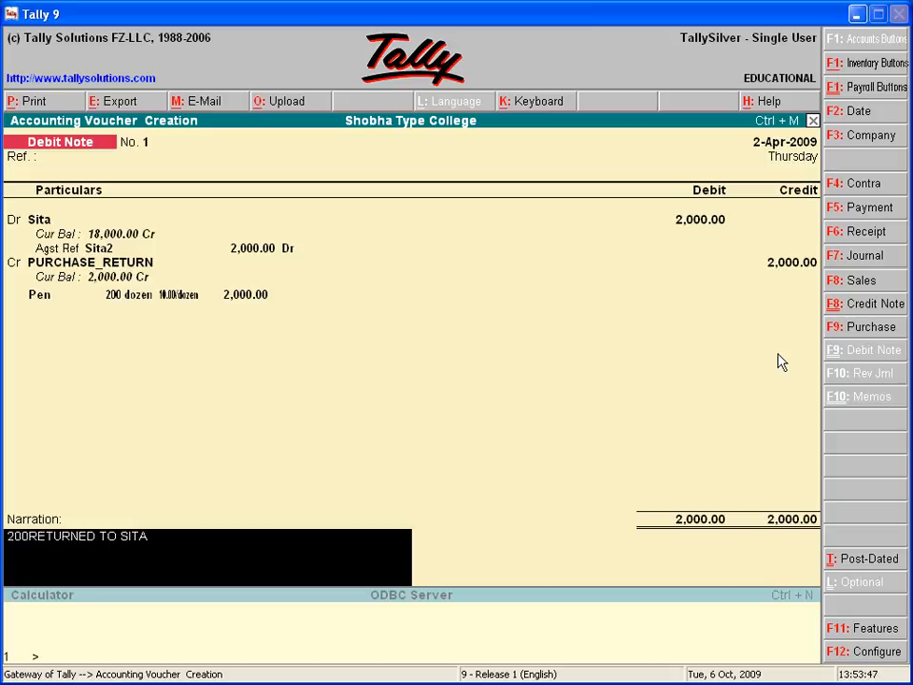
{"action": "type", "text": "EN"}
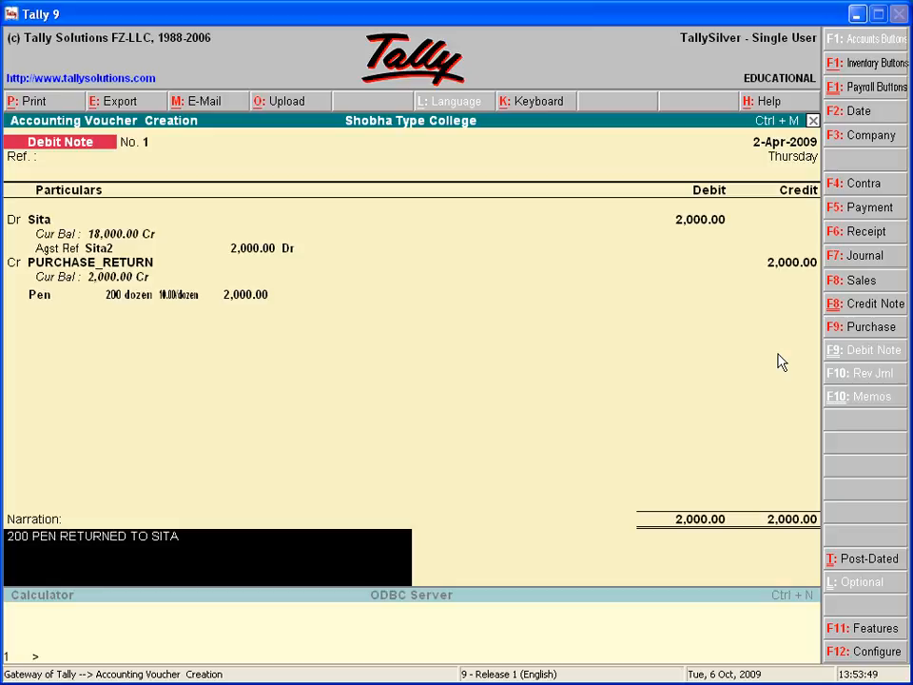
{"action": "key", "text": "BackSpace"}
{"action": "type", "text": "S"}
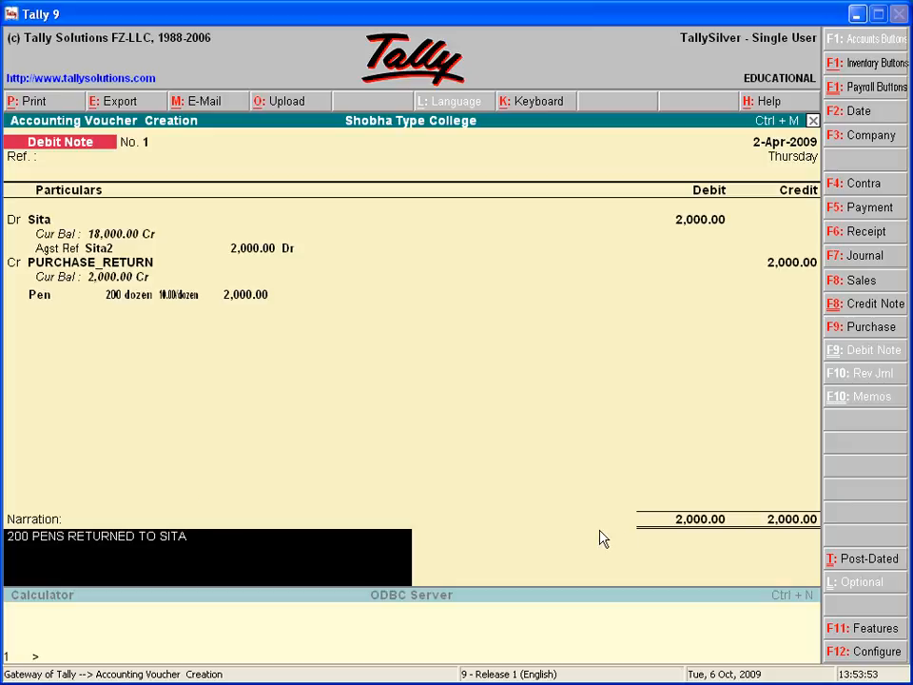
{"action": "key", "text": "Return"}
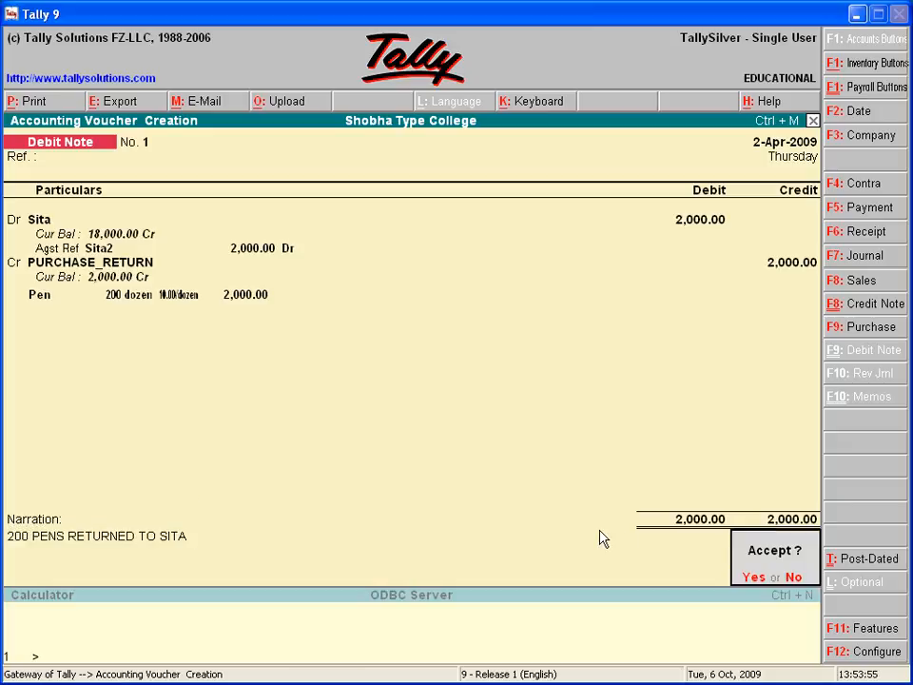
{"action": "key", "text": "Return"}
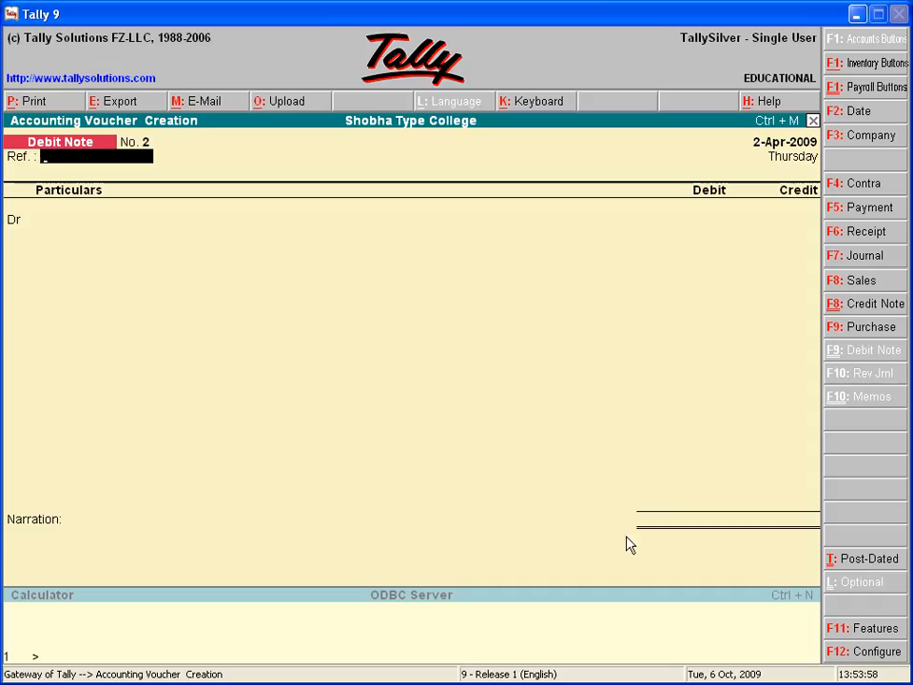
- Start a Credit Note voucher without a reference and credit the customer's ledger with 100
{"action": "left_click", "coordinate": [852, 311]}
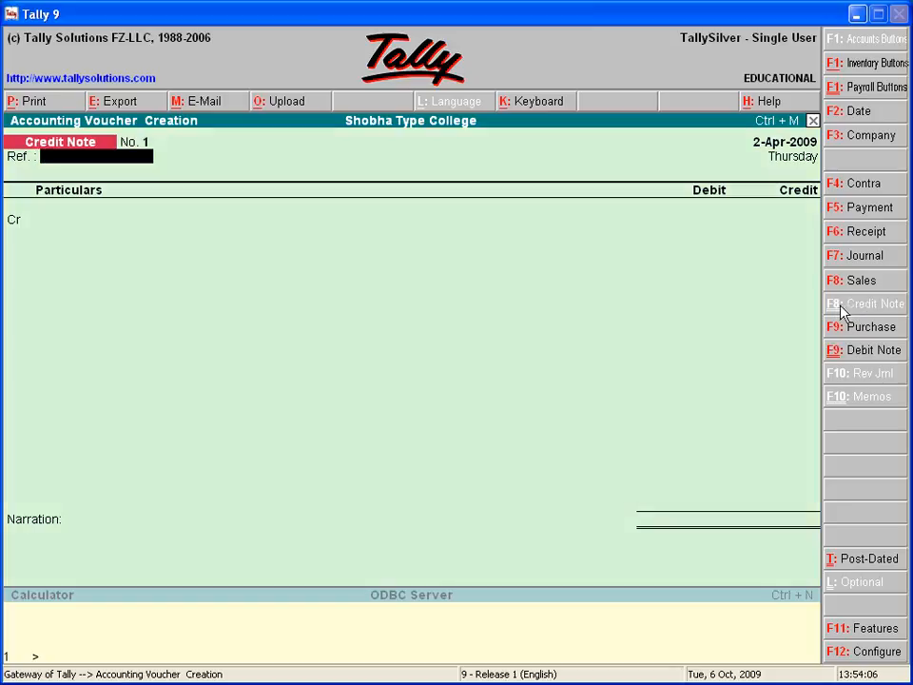
{"action": "key", "text": "Return"}
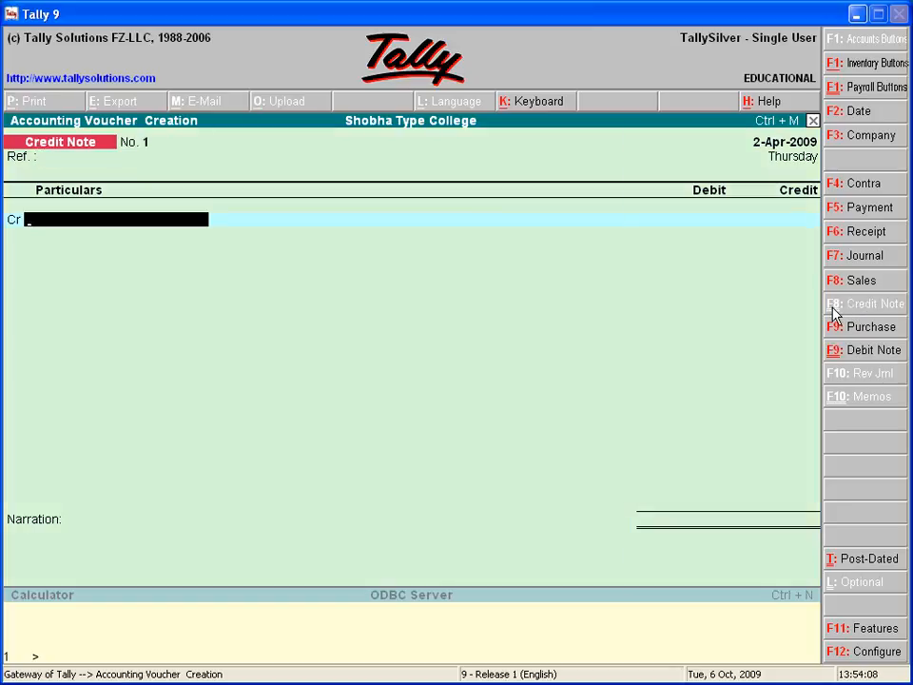
{"action": "type", "text": "RAM"}
{"action": "key", "text": "Return"}
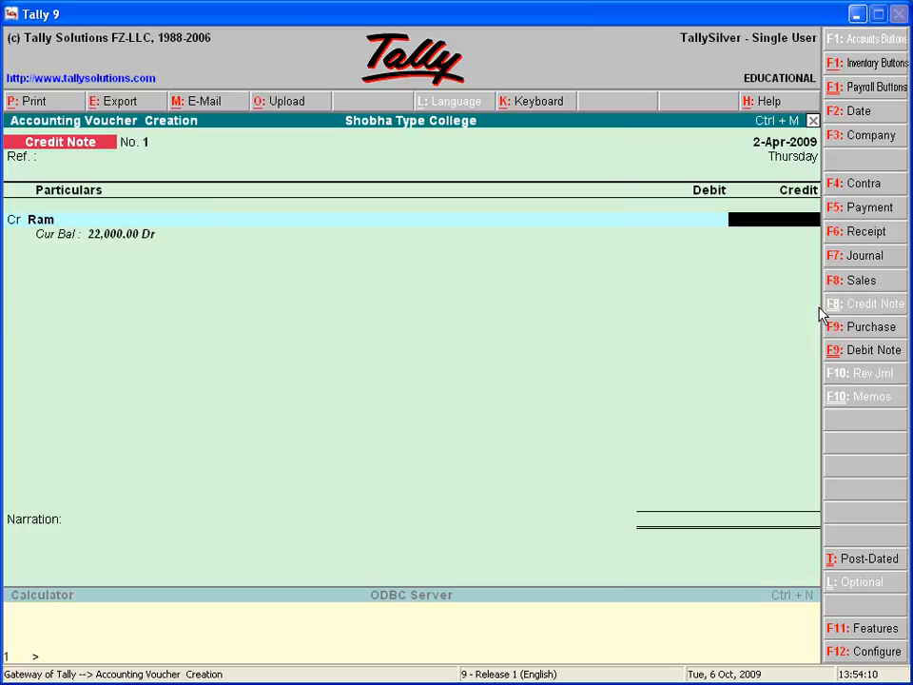
{"action": "type", "text": "100"}
{"action": "key", "text": "Return"}
- Adjust the customer's credit as Agst Ref against the pending bill dated 1-Apr-2009 with an amount of 1200
{"action": "key", "text": "Return"}
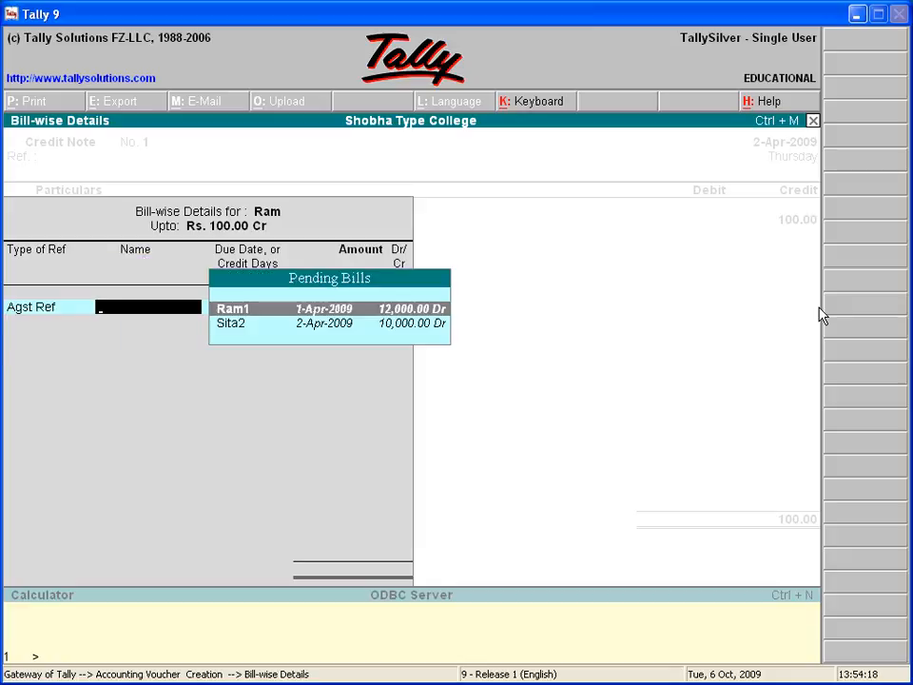
{"action": "key", "text": "Down"}
{"action": "key", "text": "Return"}
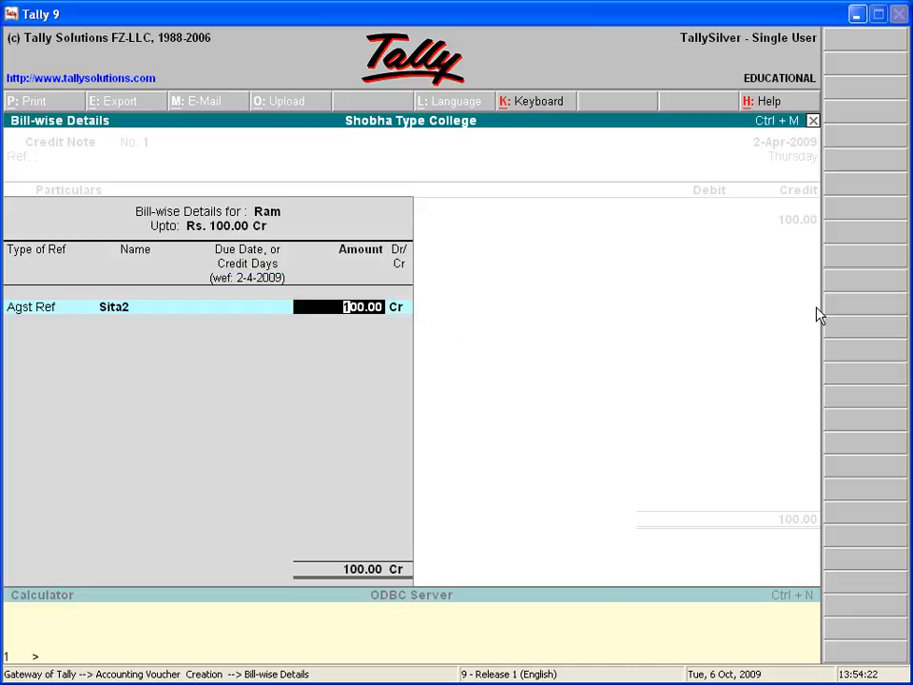
{"action": "key", "text": "shift+Tab"}
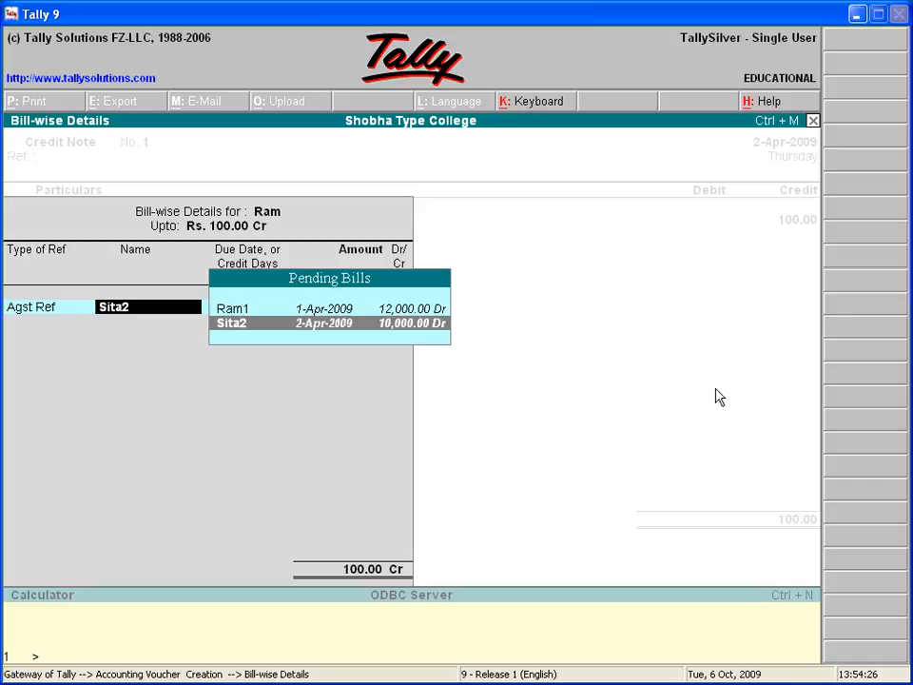
{"action": "key", "text": "Up"}
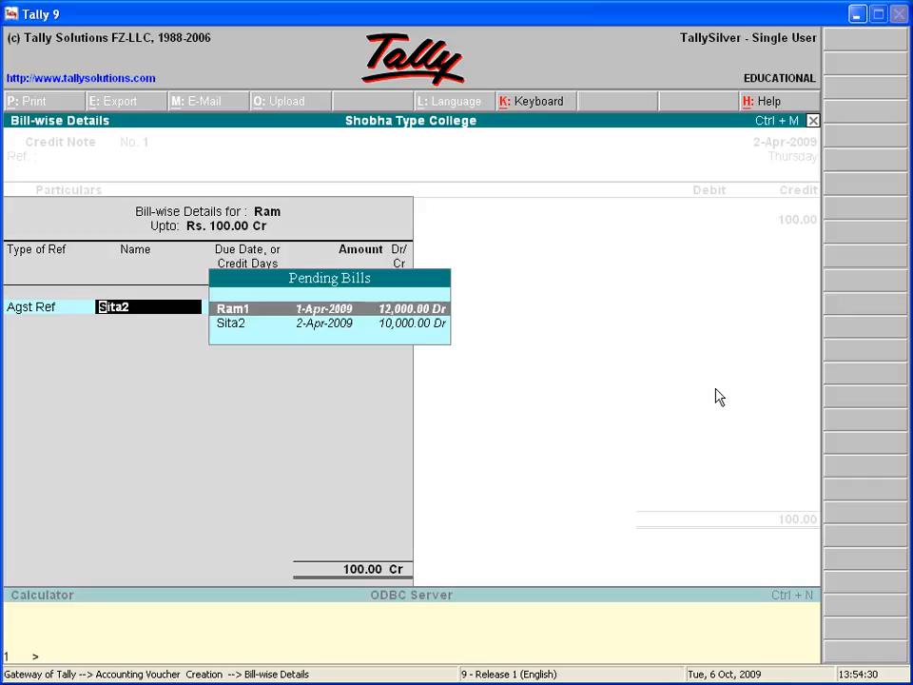
{"action": "key", "text": "Return"}
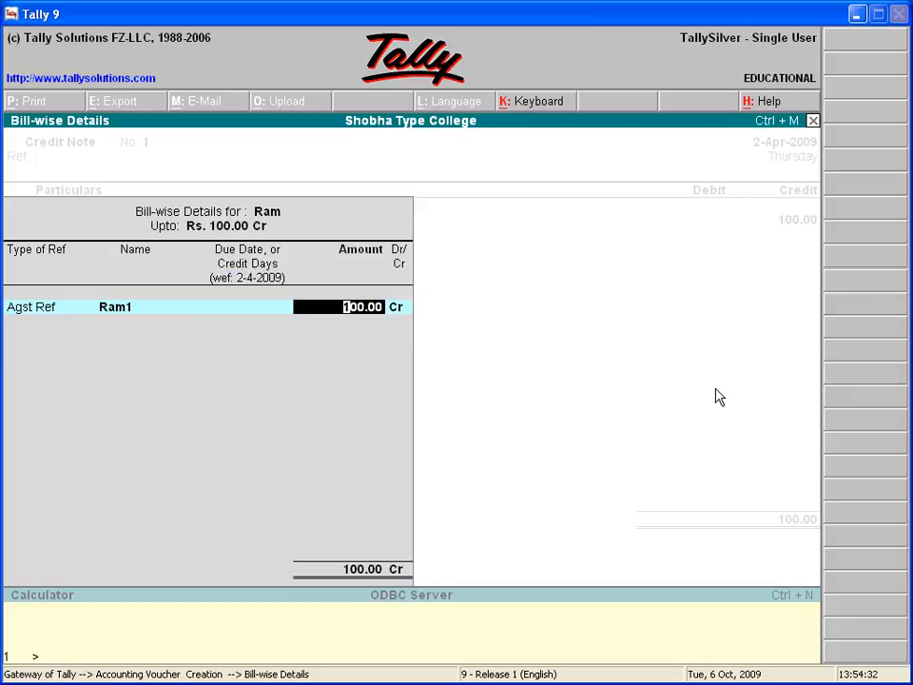
{"action": "type", "text": "1200"}
{"action": "key", "text": "Return"}
{"action": "key", "text": "Return"}
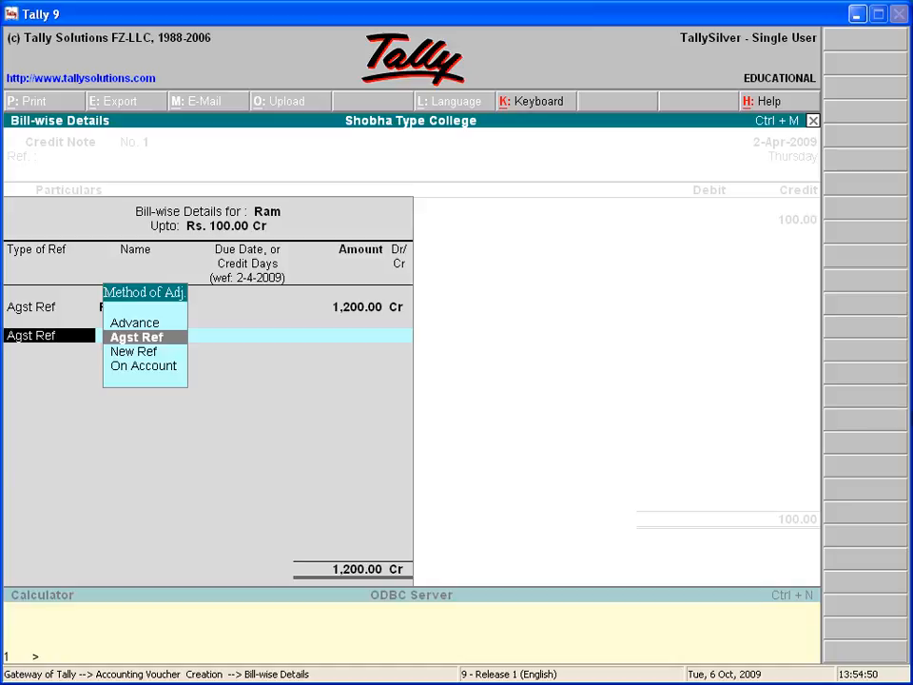
- Go back to the customer's credit entry, set its amount to 1200, and keep the adjustment against the 1-Apr-2009 bill
{"action": "key", "text": "BackSpace"}
{"action": "key", "text": "BackSpace"}
{"action": "key", "text": "BackSpace"}
{"action": "key", "text": "BackSpace"}
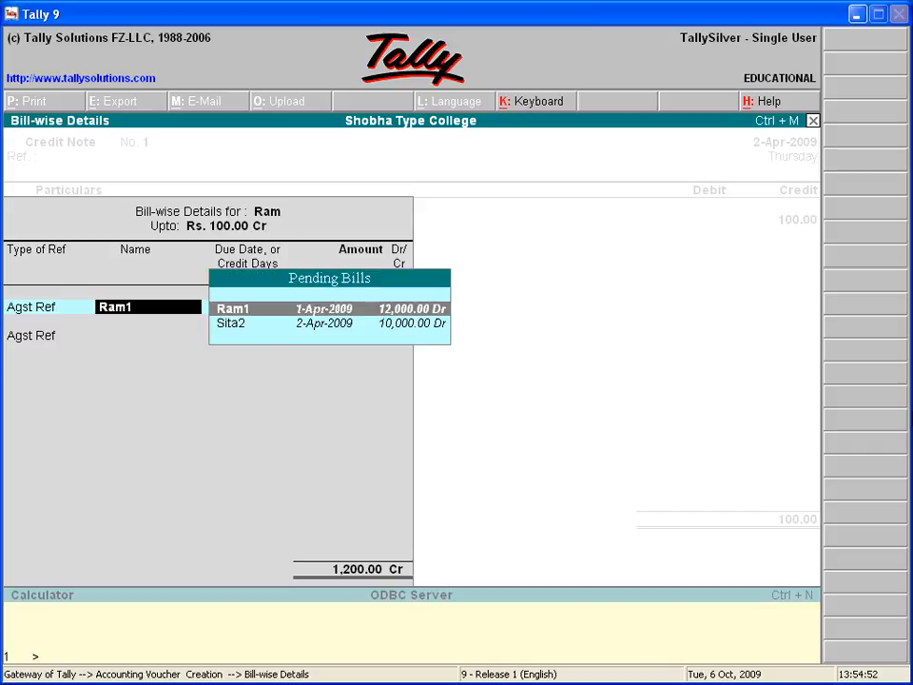
{"action": "key", "text": "BackSpace"}
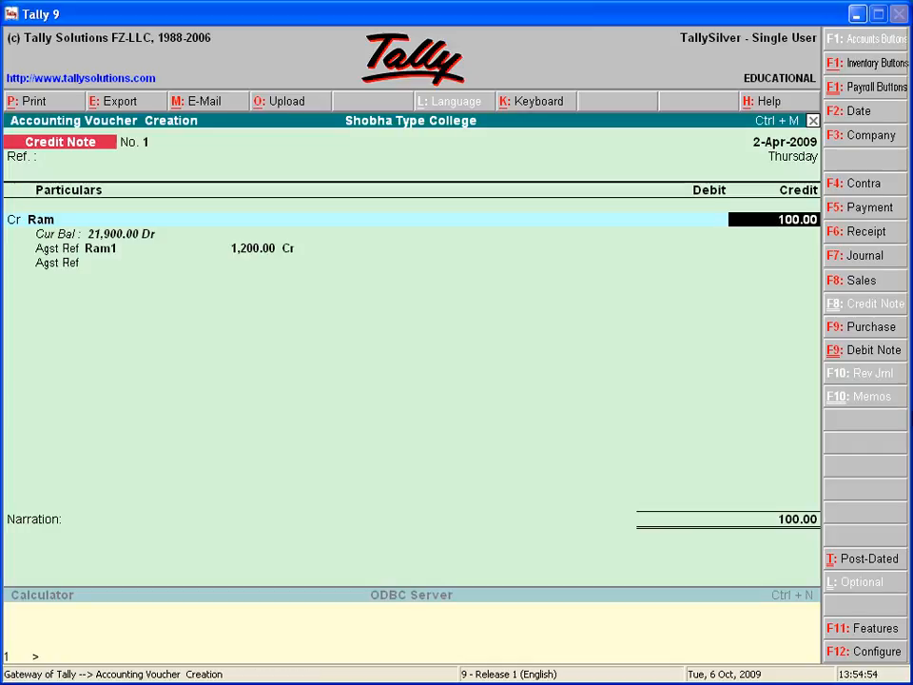
{"action": "type", "text": "1200"}
{"action": "key", "text": "Return"}
{"action": "key", "text": "Return"}
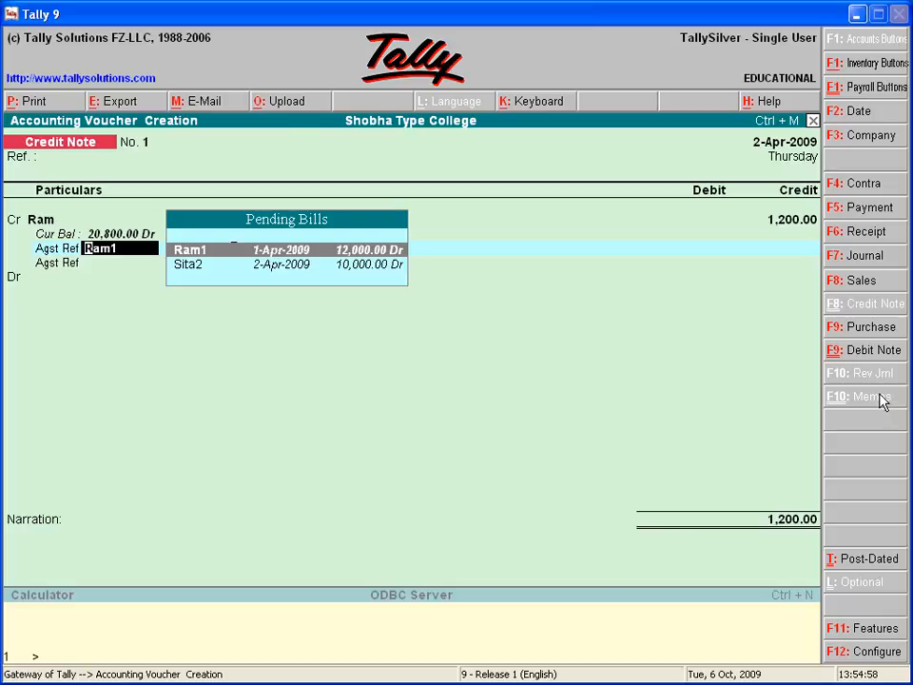
{"action": "key", "text": "Return"}
{"action": "key", "text": "Return"}
{"action": "key", "text": "Return"}
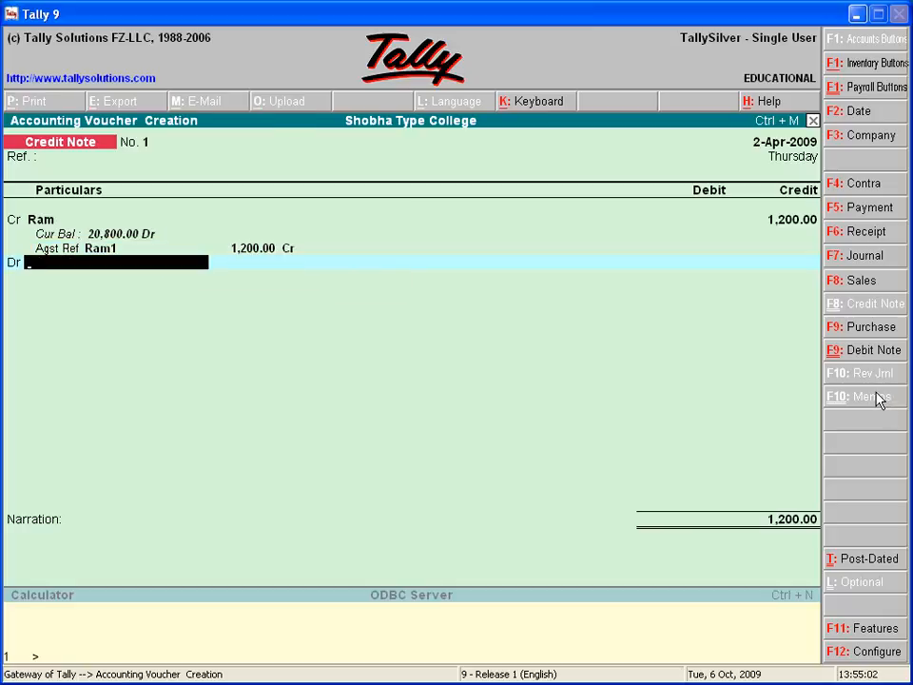
- Select SALE_RETURN as the ledger debited in the credit note
{"action": "type", "text": "SA"}
{"action": "key", "text": "Down"}
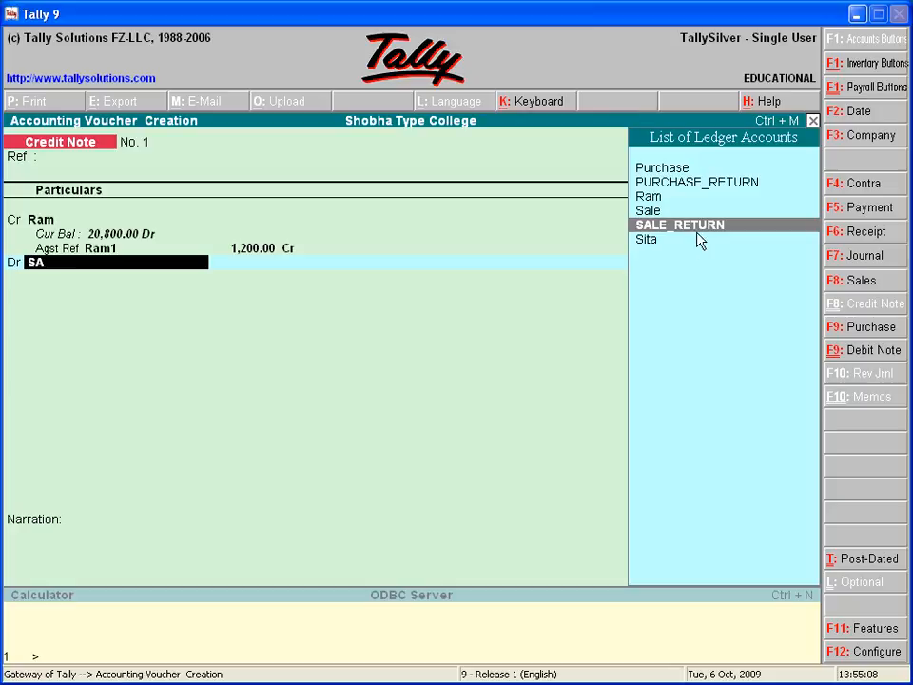
{"action": "key", "text": "Return"}
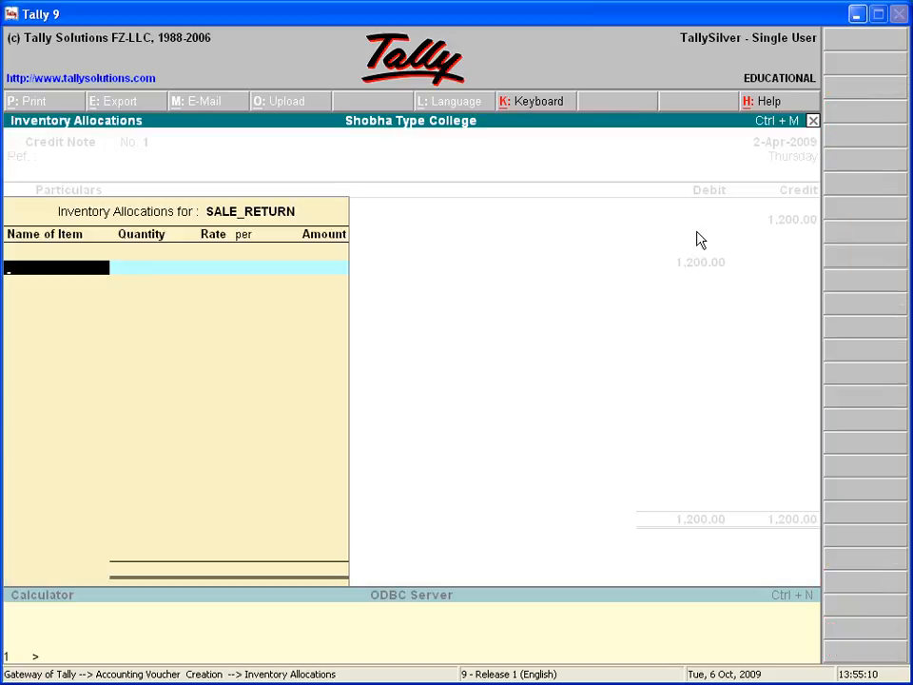
- Allocate 100 dozen of the item Pen at a rate of 12 per dozen to SALE_RETURN in the credit note
{"action": "type", "text": "PEN"}
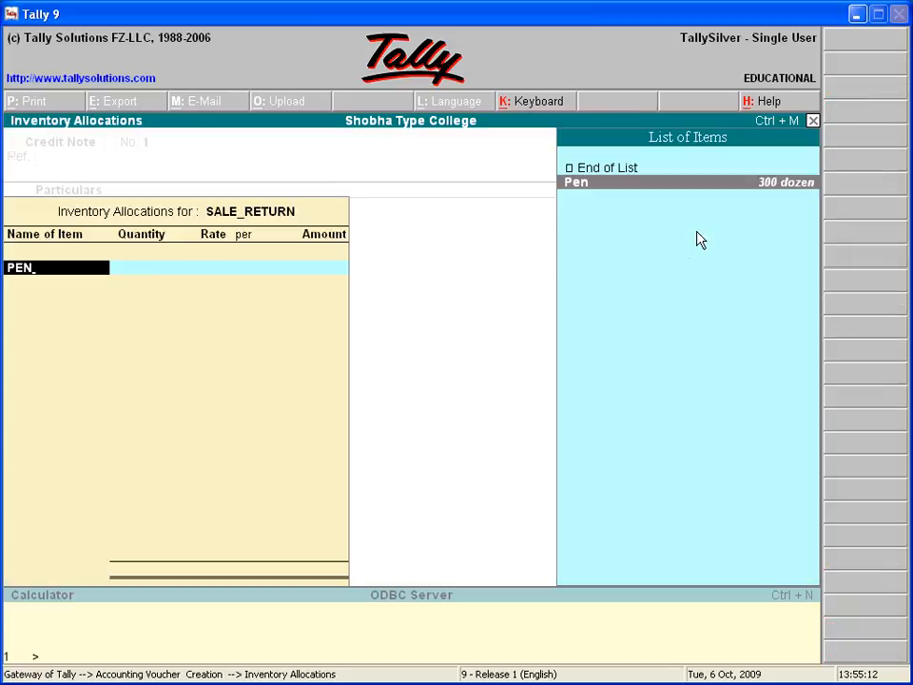
{"action": "key", "text": "Return"}
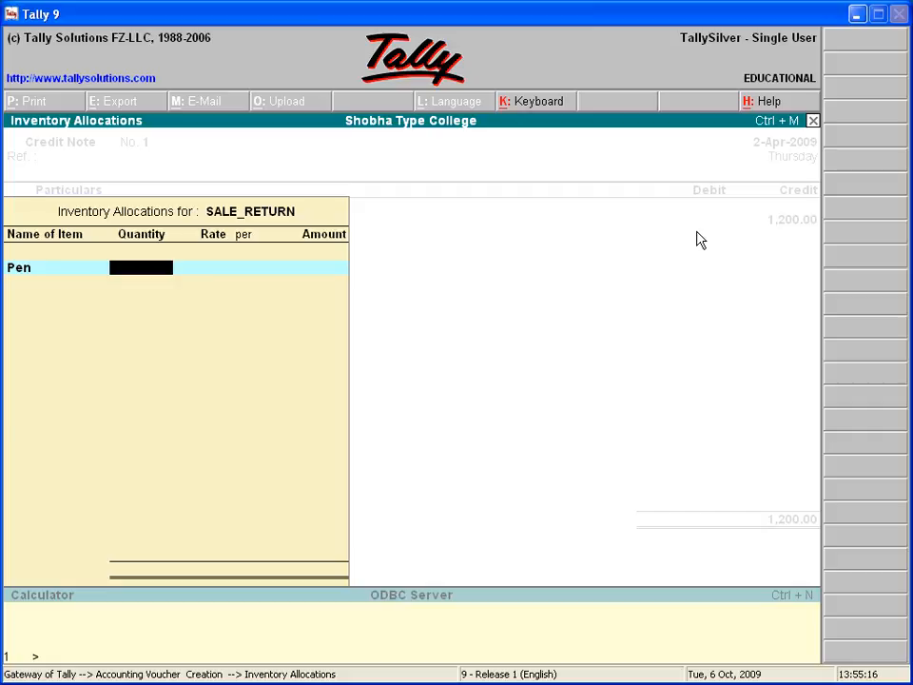
{"action": "type", "text": "100"}
{"action": "key", "text": "Return"}
{"action": "type", "text": "12"}
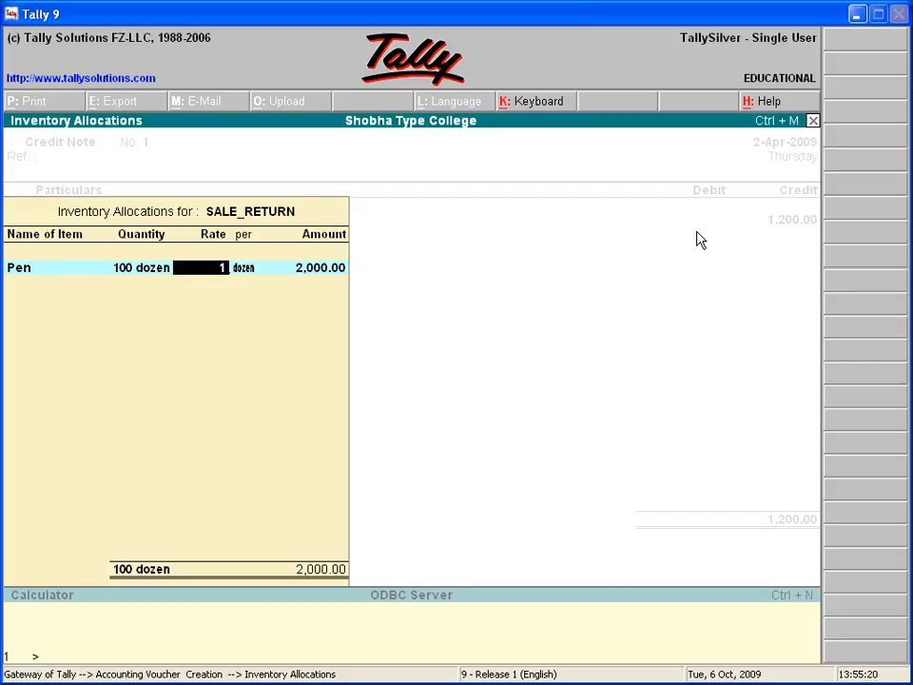
{"action": "key", "text": "Return"}
{"action": "key", "text": "Return"}
{"action": "key", "text": "Return"}
{"action": "key", "text": "Return"}
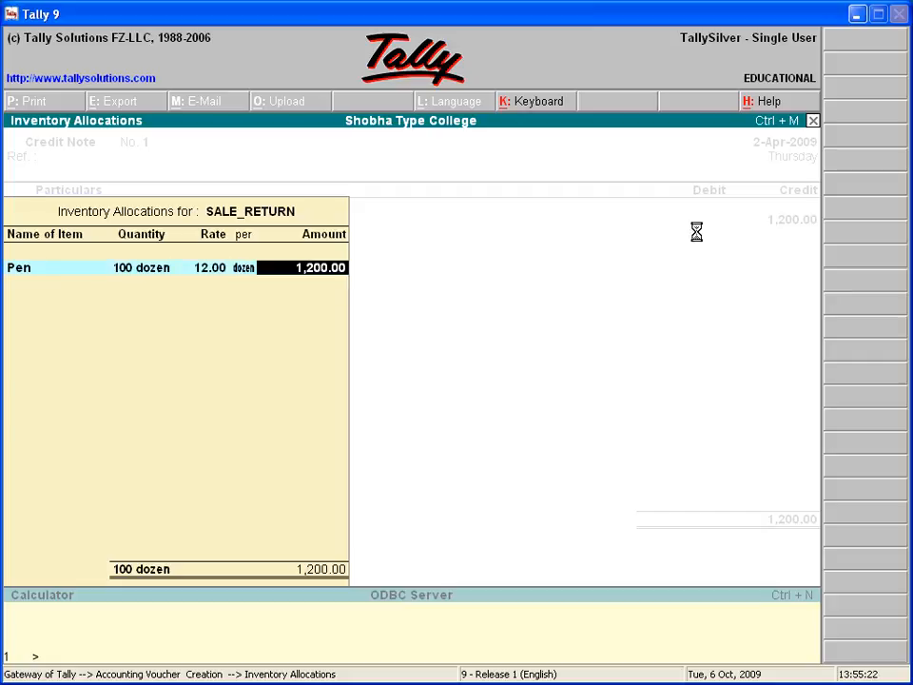
{"action": "key", "text": "Return"}
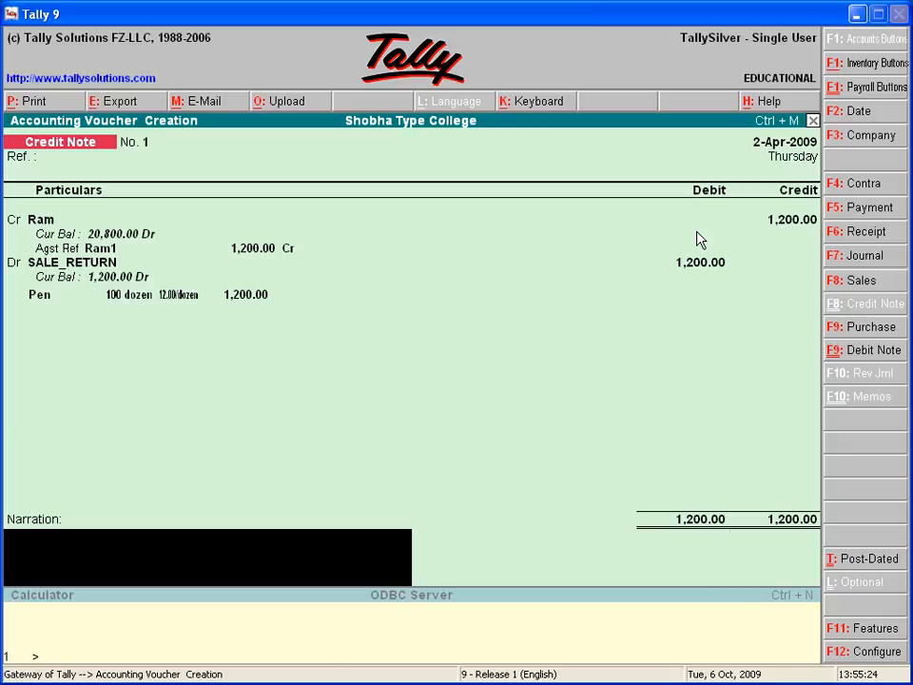
- Accept the credit note without a narration and return to the Gateway of Tally
{"action": "key", "text": "Return"}
{"action": "key", "text": "Return"}
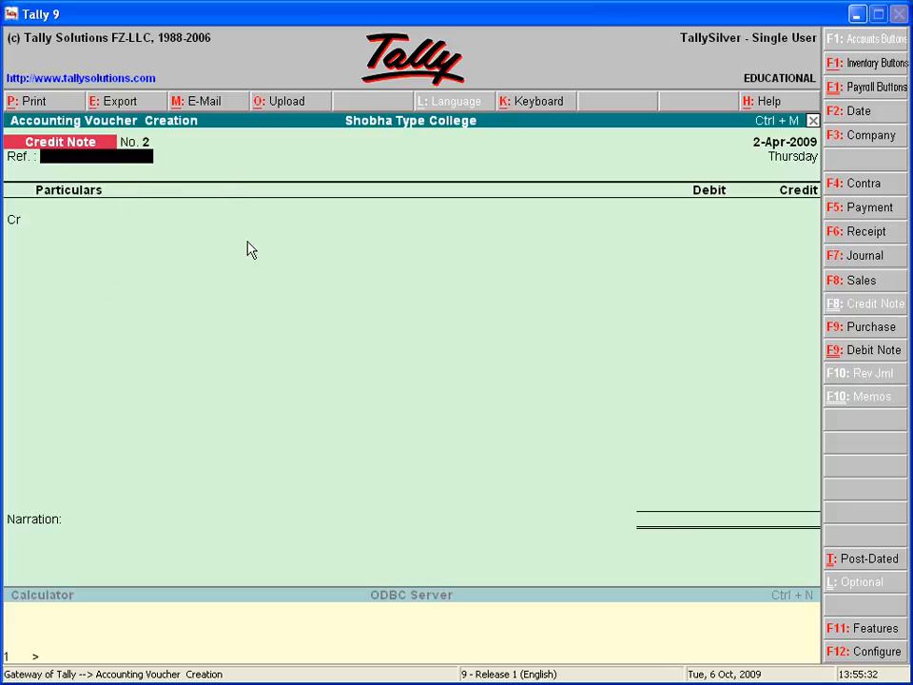
{"action": "key", "text": "Escape"}
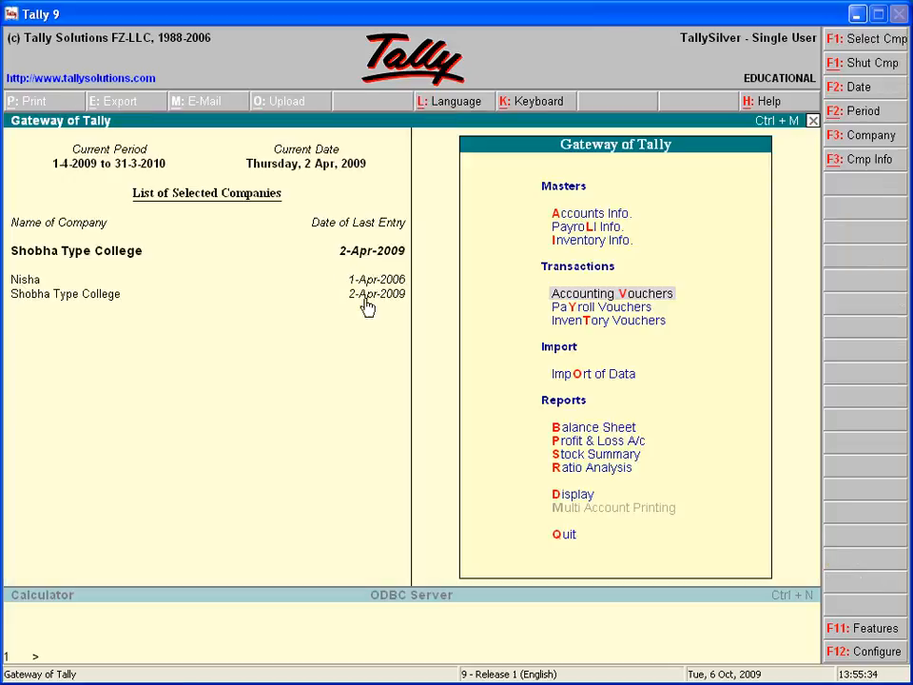
- Examine the monthly summary and April stock vouchers of the stock item Pen in the Inventory Books, and return to the Display Menu
{"action": "left_click", "coordinate": [573, 496]}
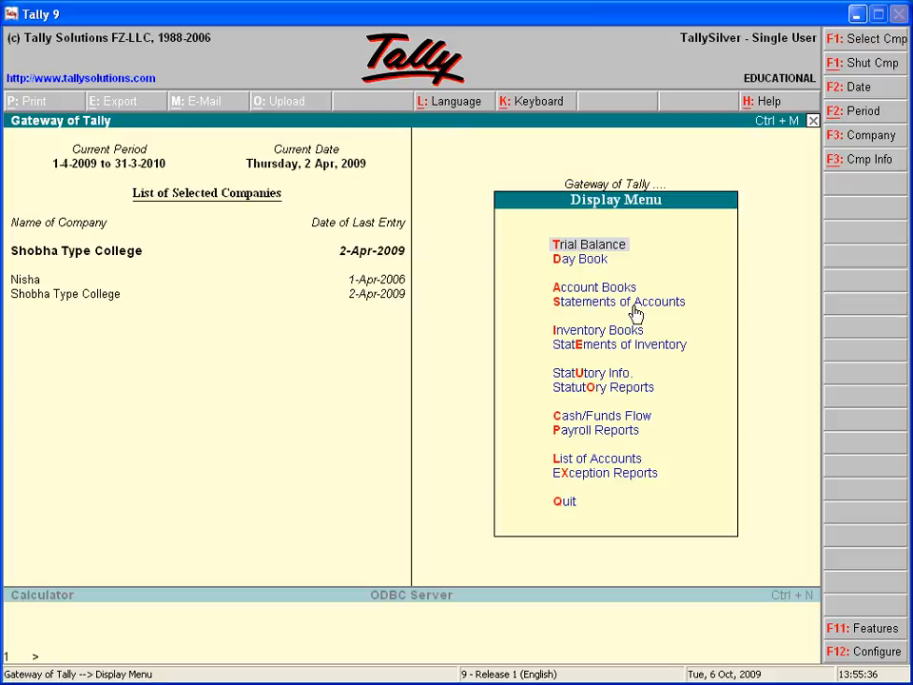
{"action": "left_click", "coordinate": [599, 335]}
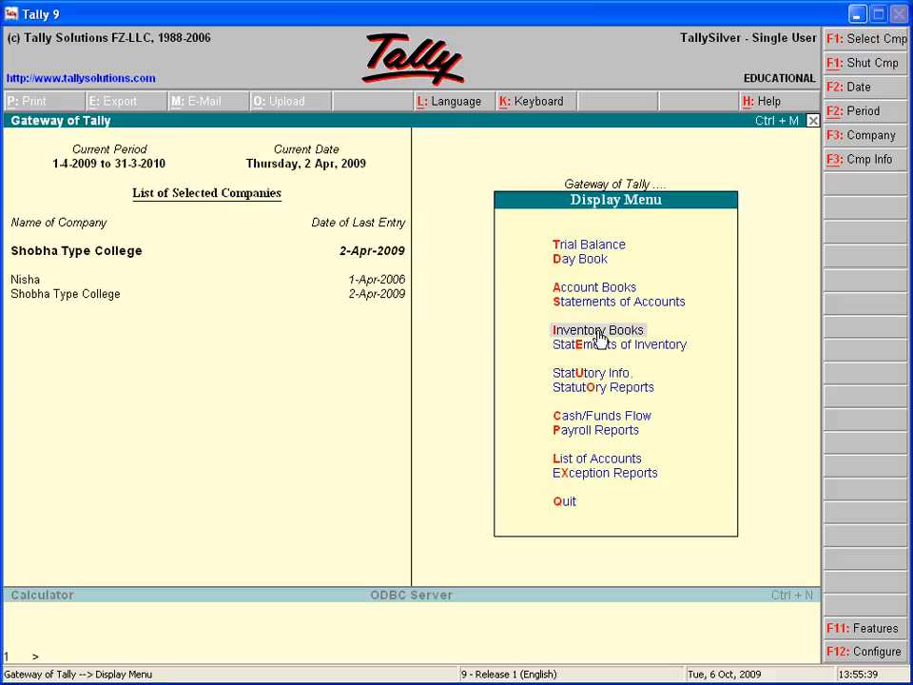
{"action": "left_click", "coordinate": [576, 333]}
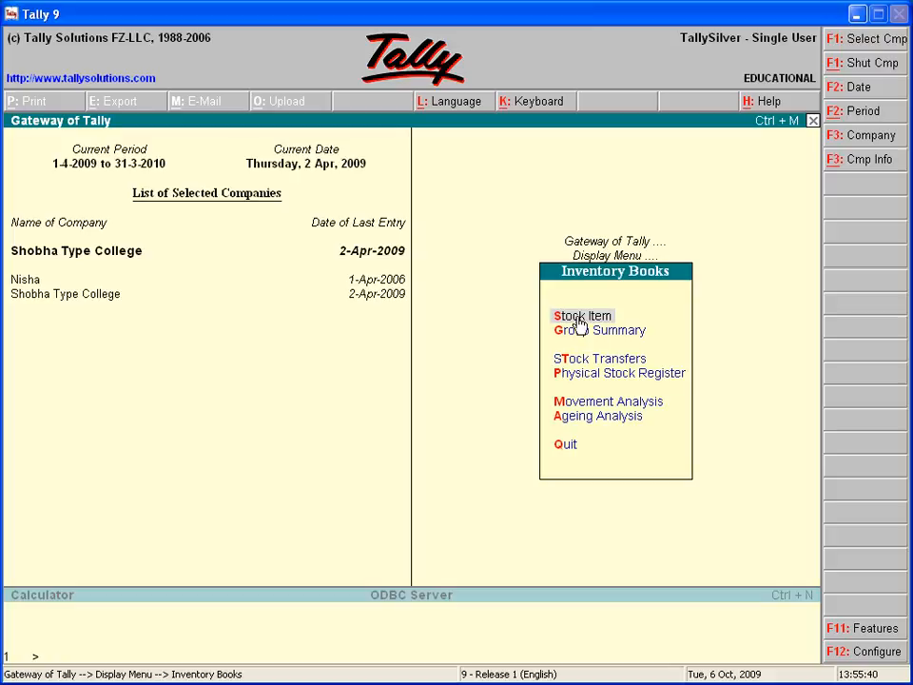
{"action": "left_click", "coordinate": [579, 323]}
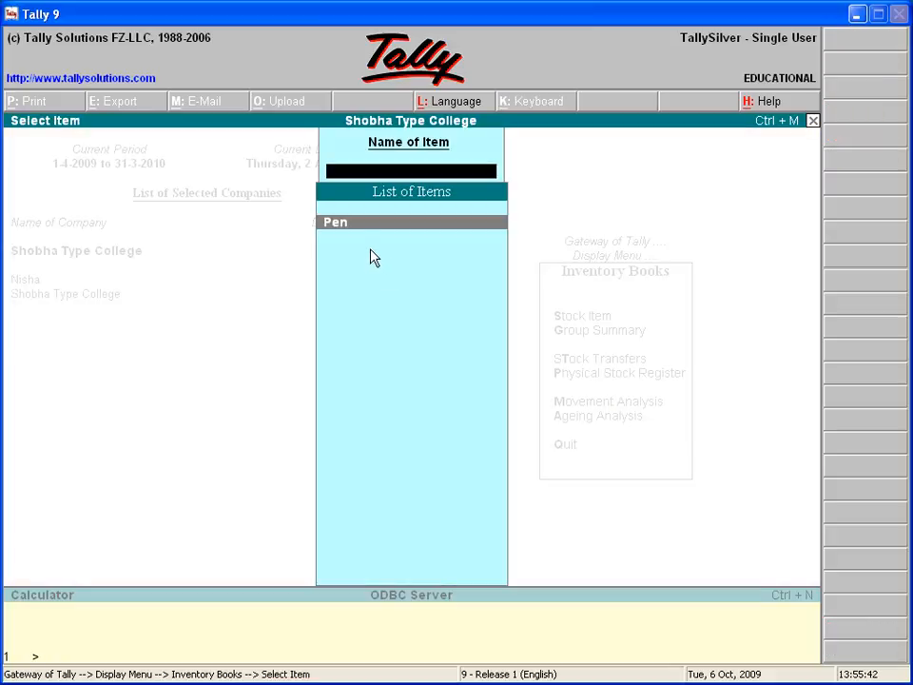
{"action": "key", "text": "Return"}
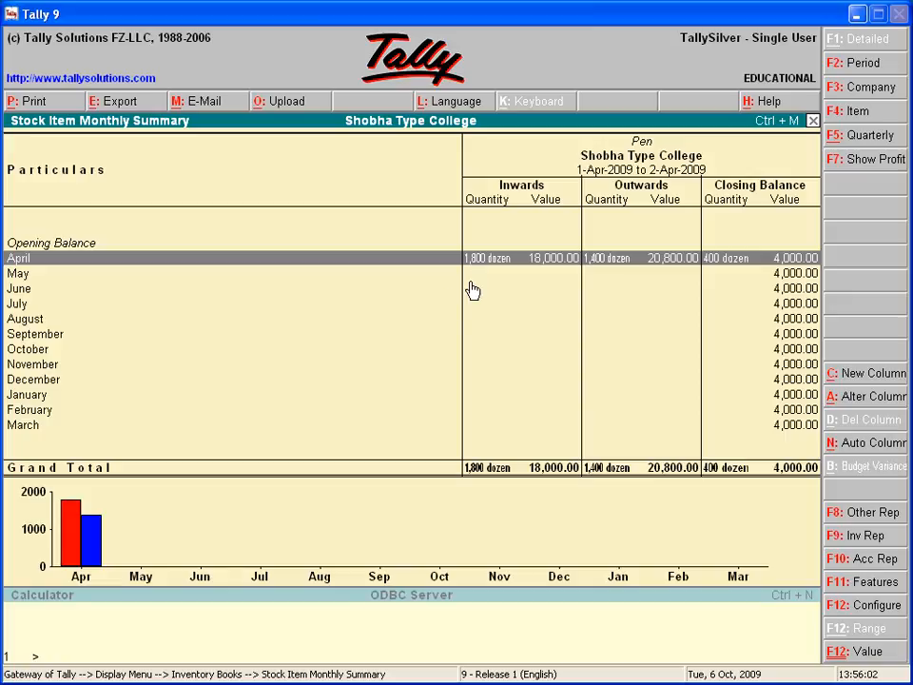
{"action": "left_click", "coordinate": [601, 267]}
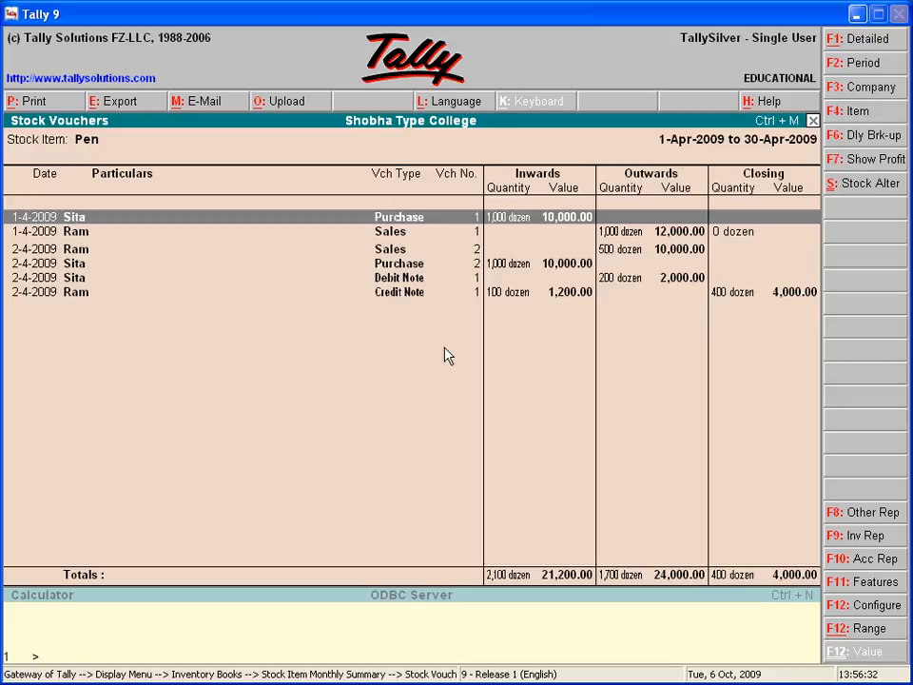
{"action": "key", "text": "Escape"}
{"action": "key", "text": "Escape"}
{"action": "key", "text": "BackSpace"}
{"action": "key", "text": "BackSpace"}
{"action": "key", "text": "BackSpace"}
{"action": "key", "text": "Escape"}
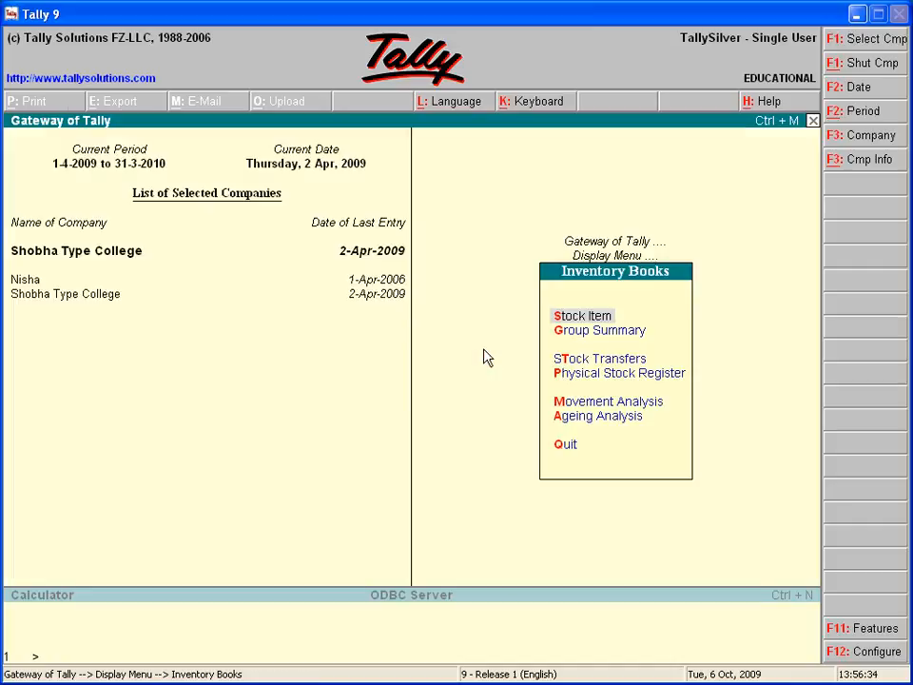
{"action": "key", "text": "Escape"}
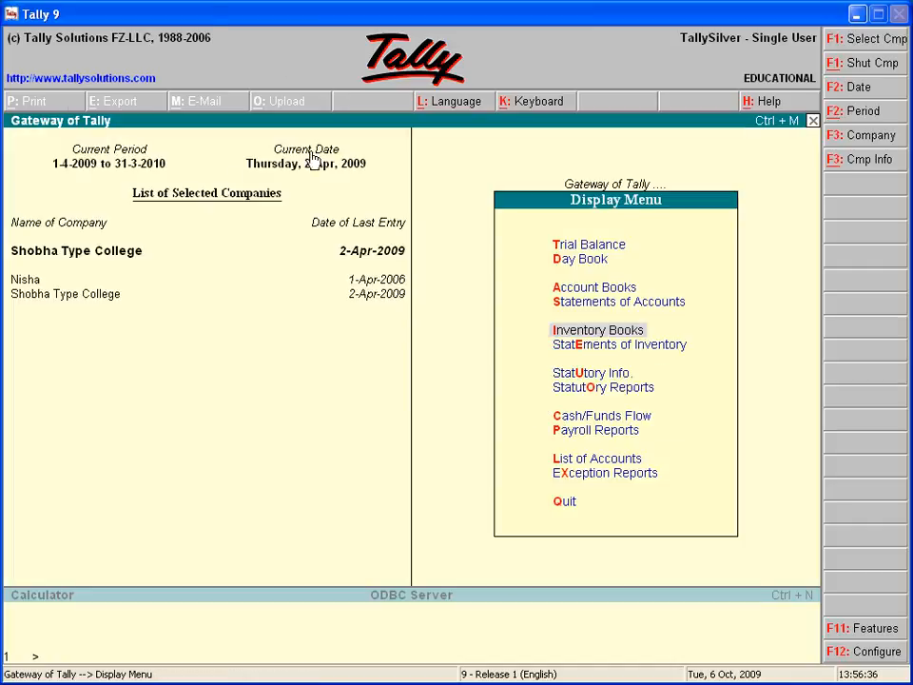